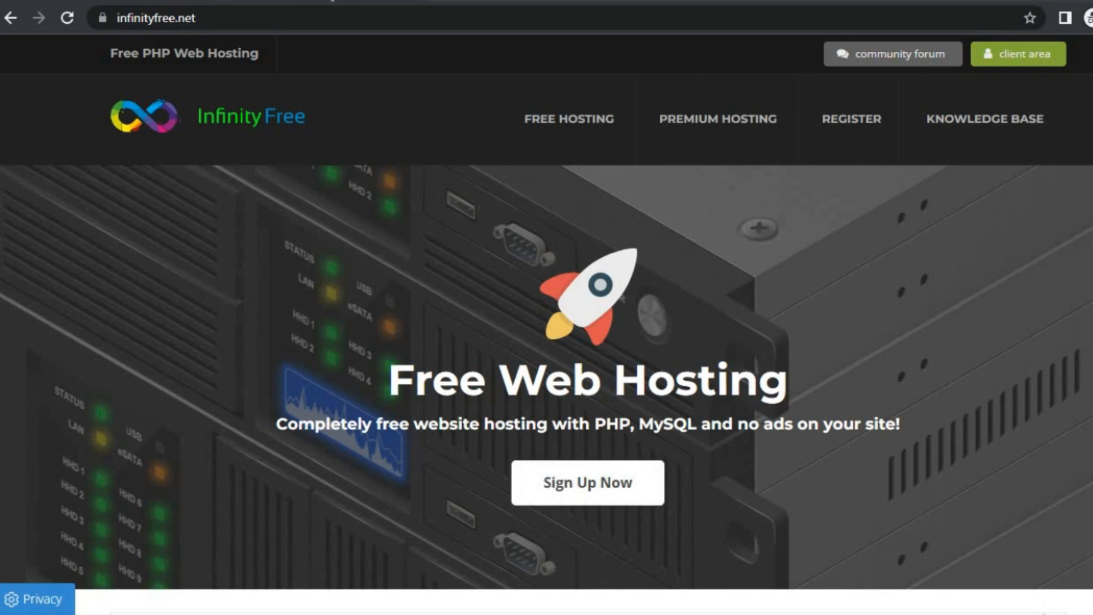
Switch to the InfinityFree Sign Up tab showing the empty registration form
key(ctrl+Tab)
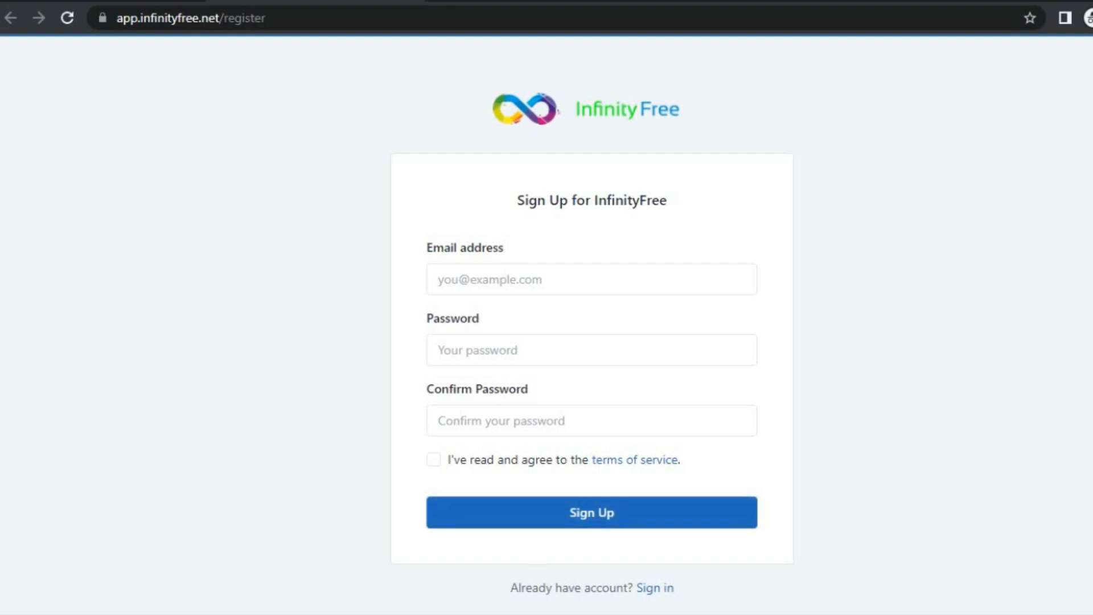
Enter subdomain quizztester with the .great-site.net extension and check its availability
mouse_move(488, 600)
click(402, 571)
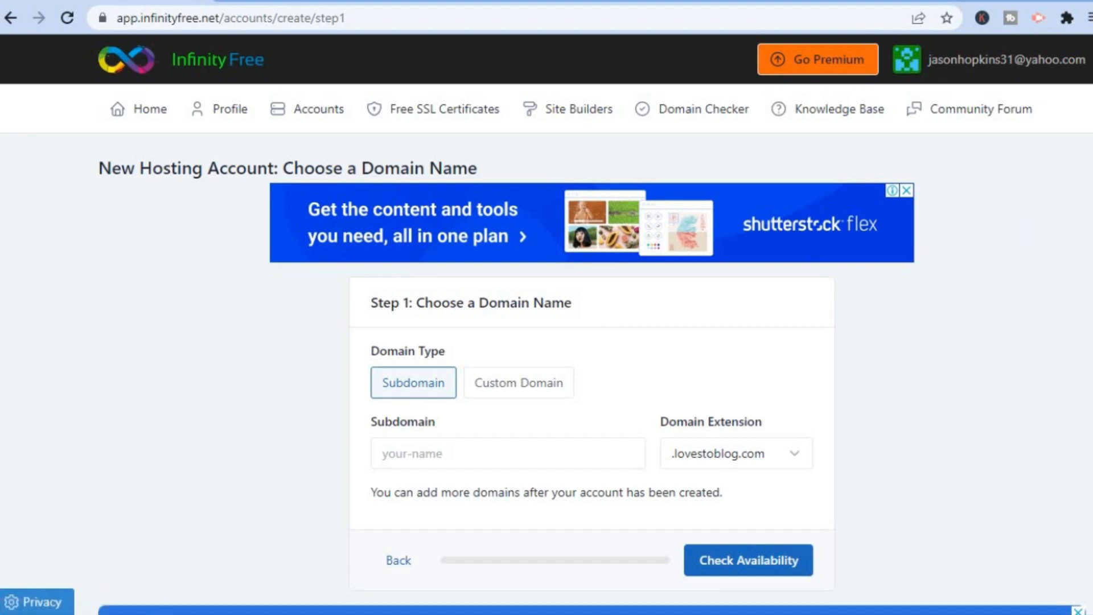
scroll(547, 341, down, 2)
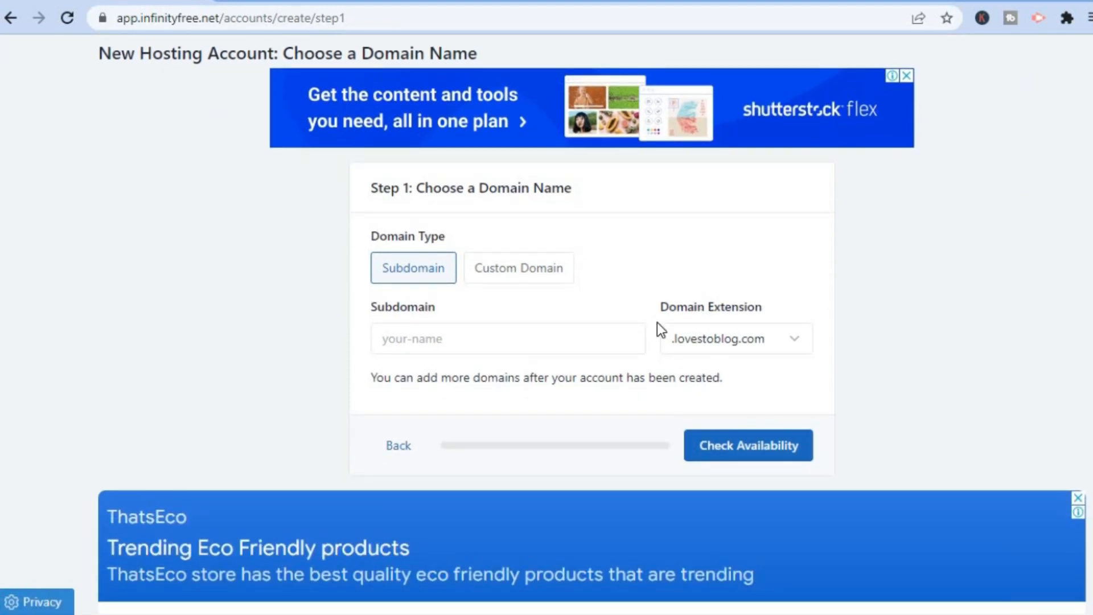
click(546, 338)
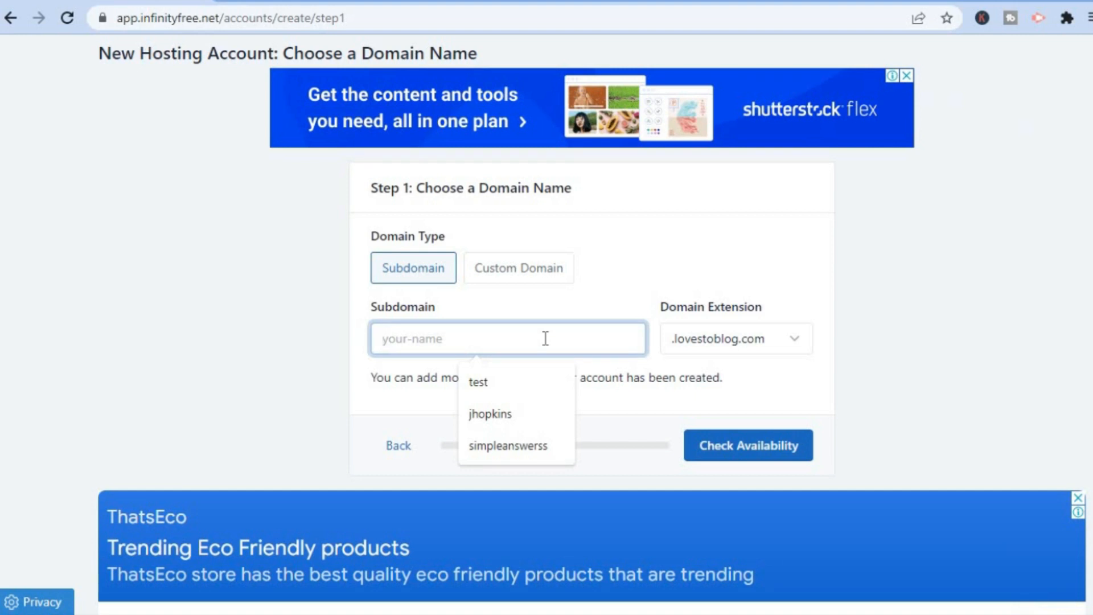
text(qui)
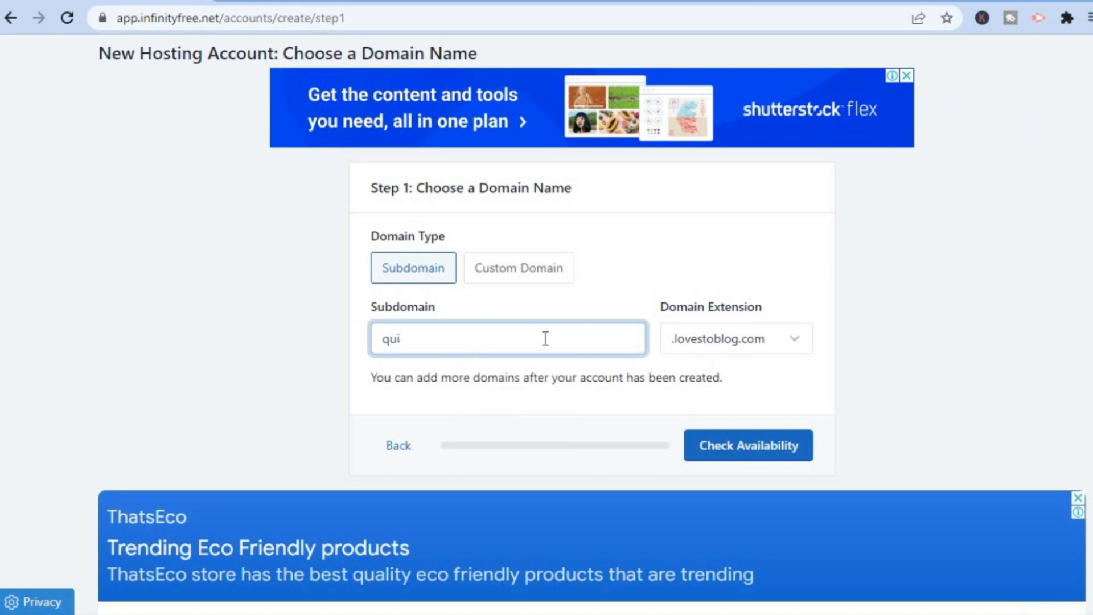
text(zztester)
click(753, 340)
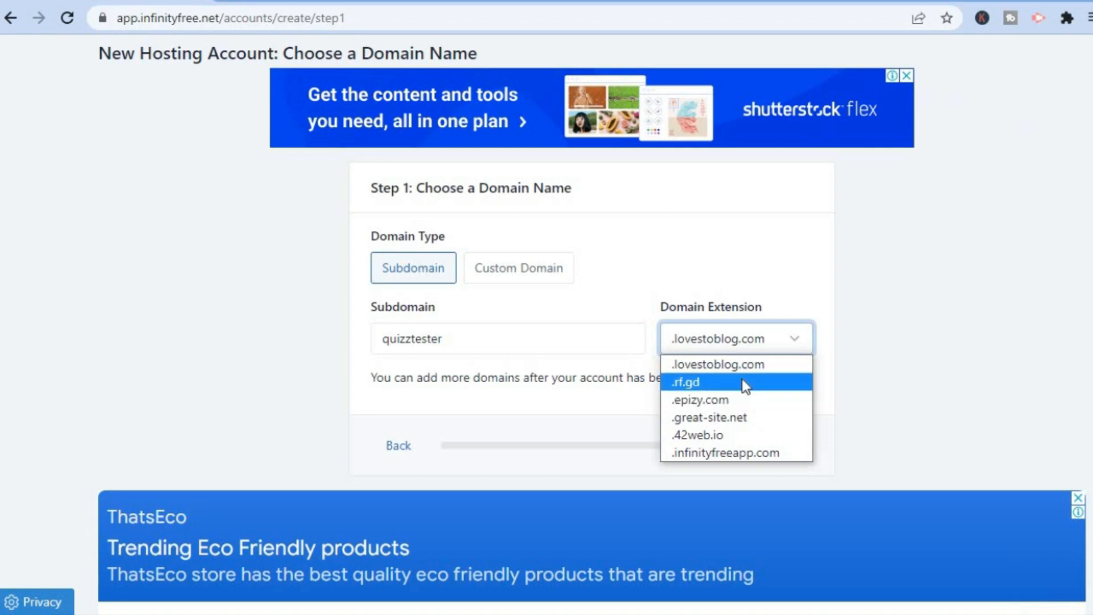
click(732, 411)
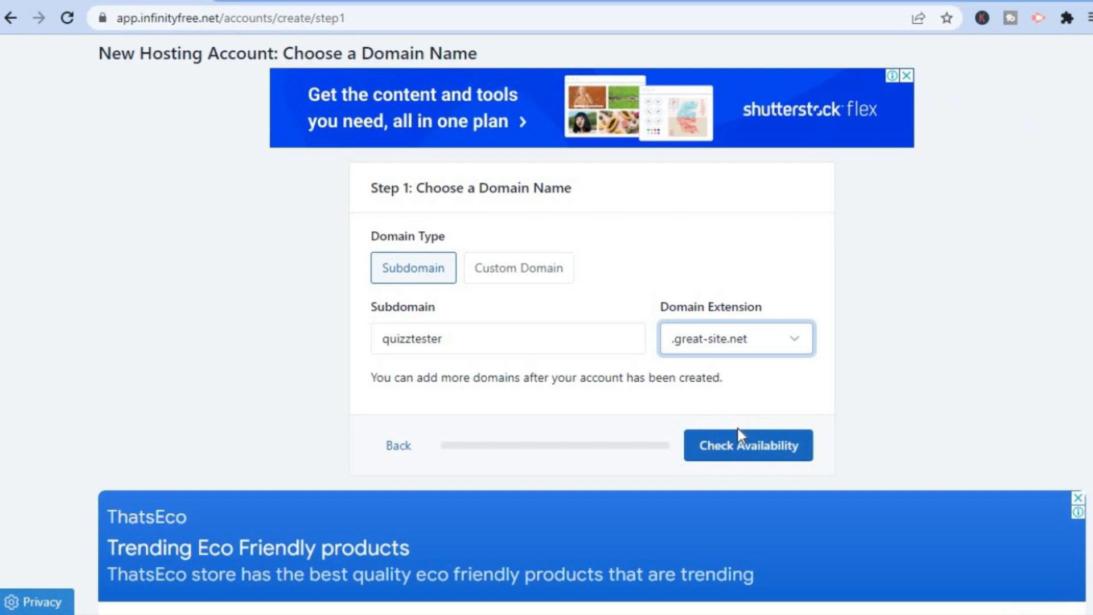
click(732, 450)
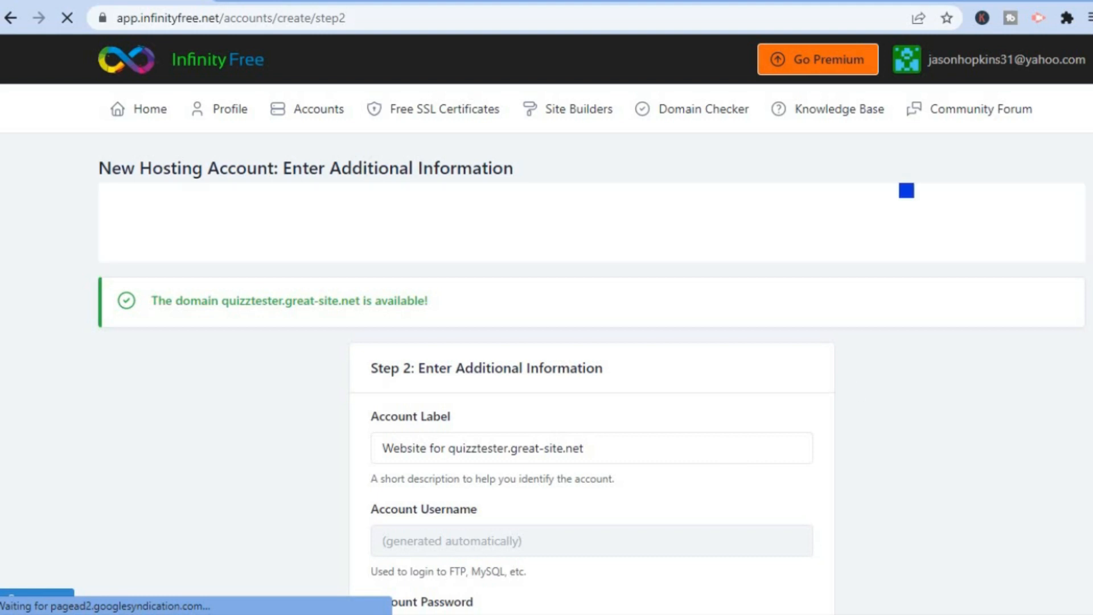
Fill in the saved account password, create the hosting account and open its control panel
scroll(546, 319, down, 2)
scroll(546, 319, down, 1)
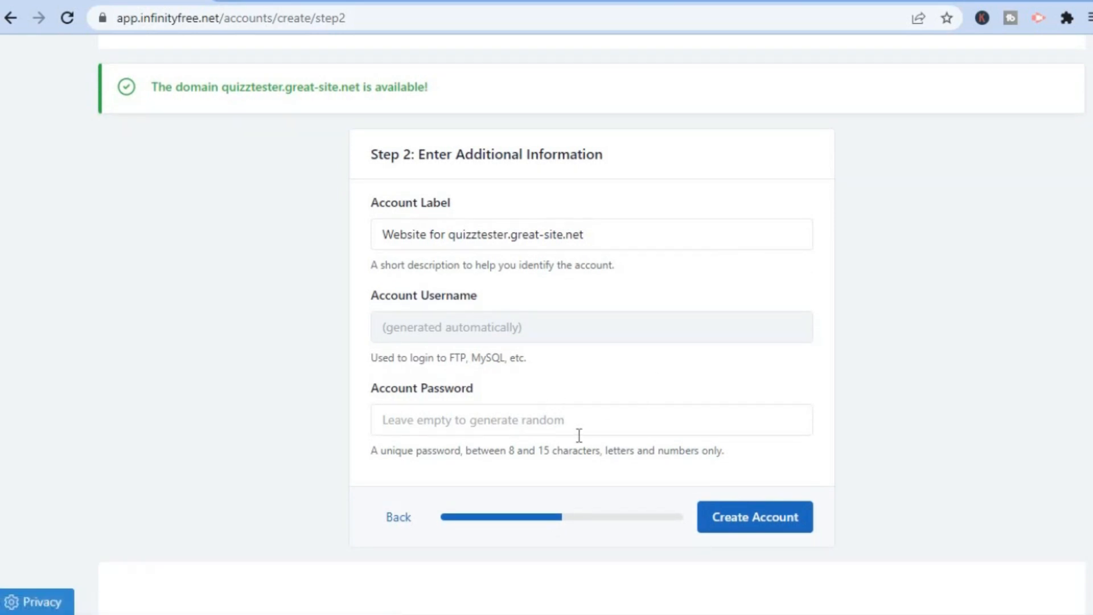
click(549, 414)
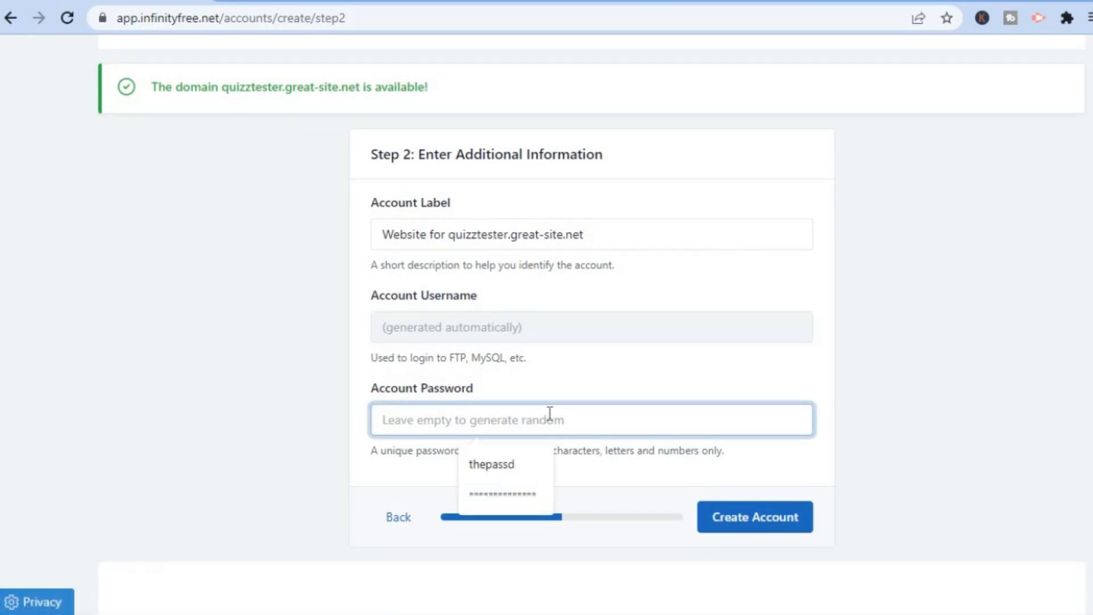
click(510, 487)
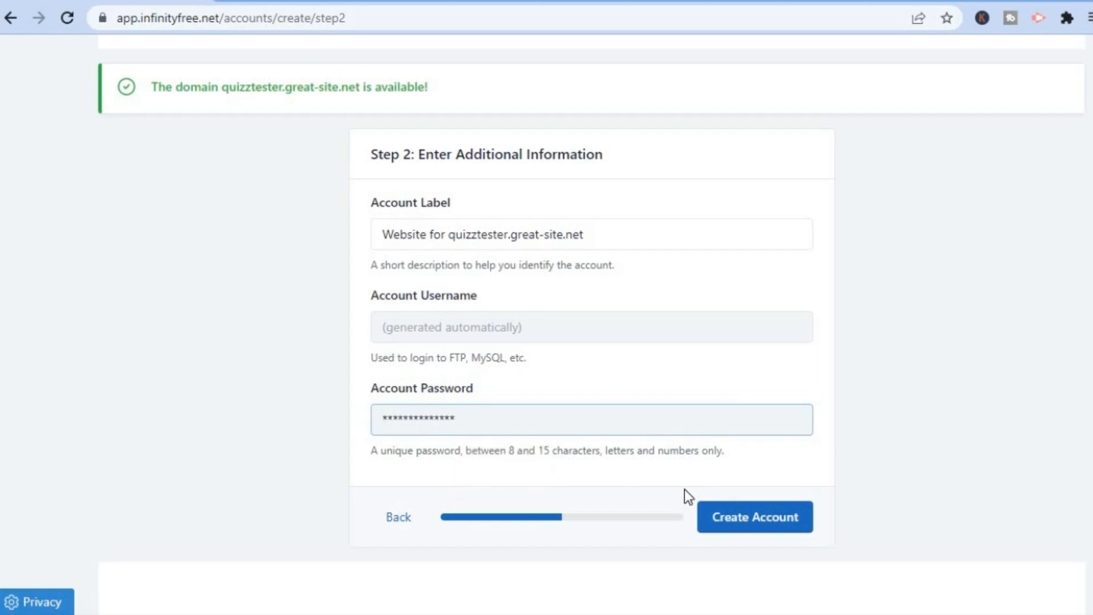
click(768, 520)
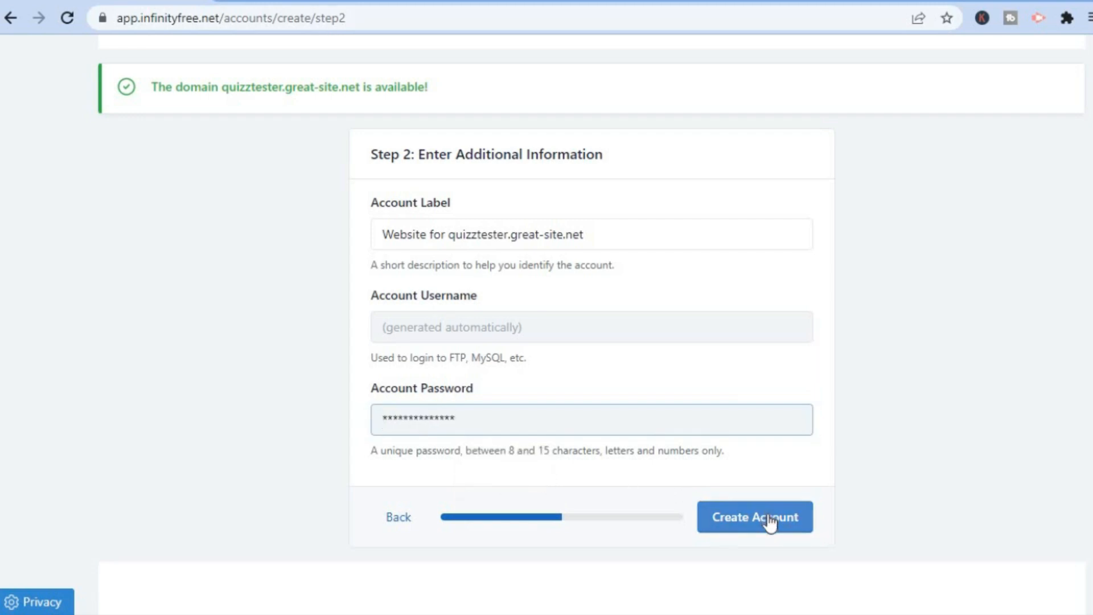
click(770, 519)
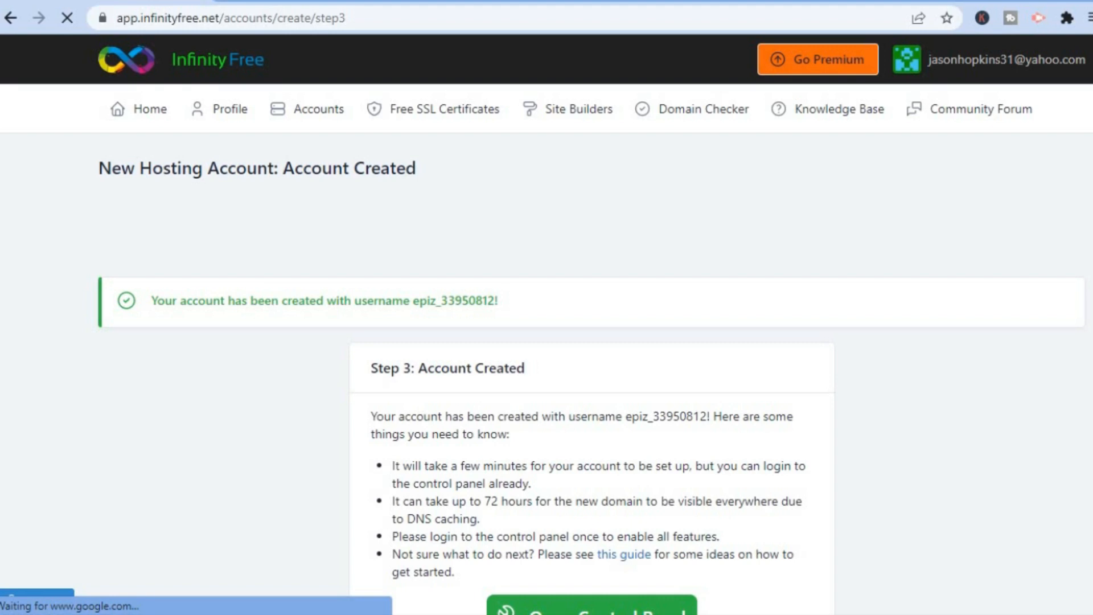
scroll(547, 324, down, 3)
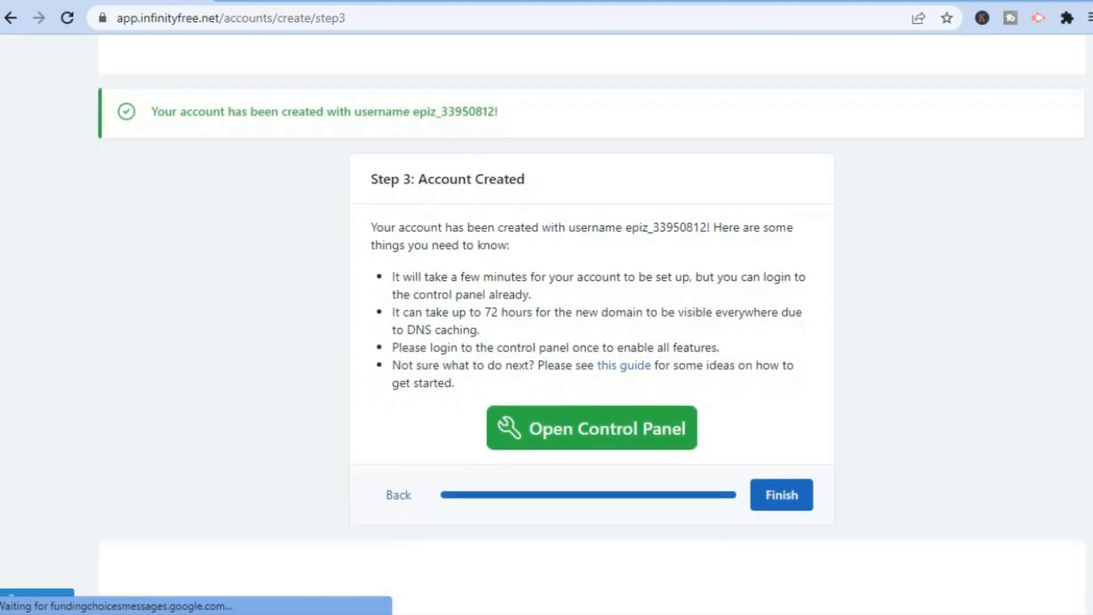
click(597, 430)
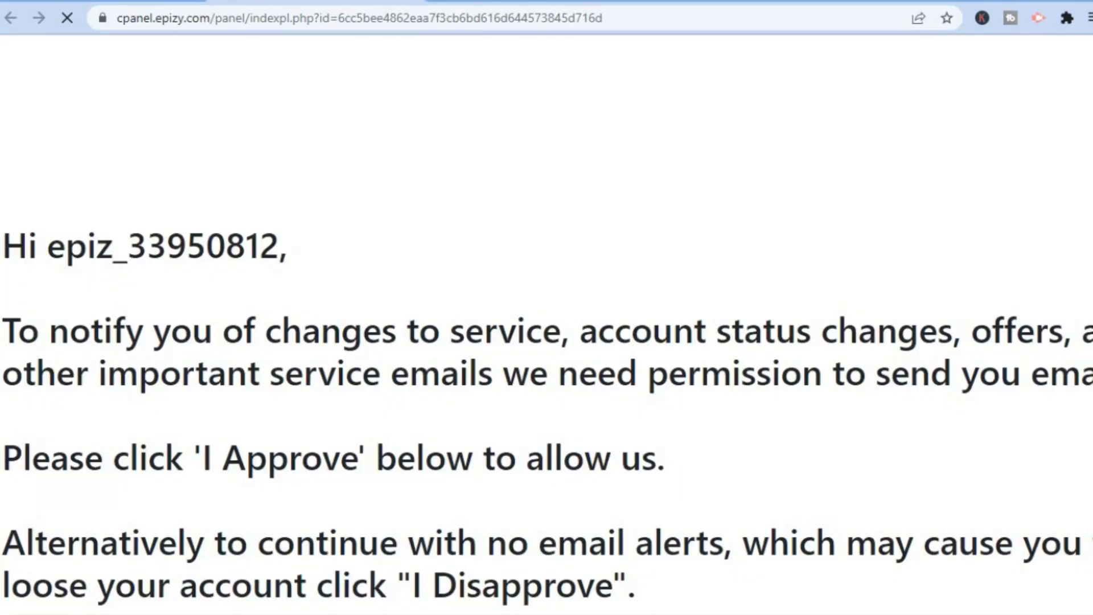
Approve service e-mails and launch Softaculous Apps Installer from the Software section
scroll(547, 330, down, 3)
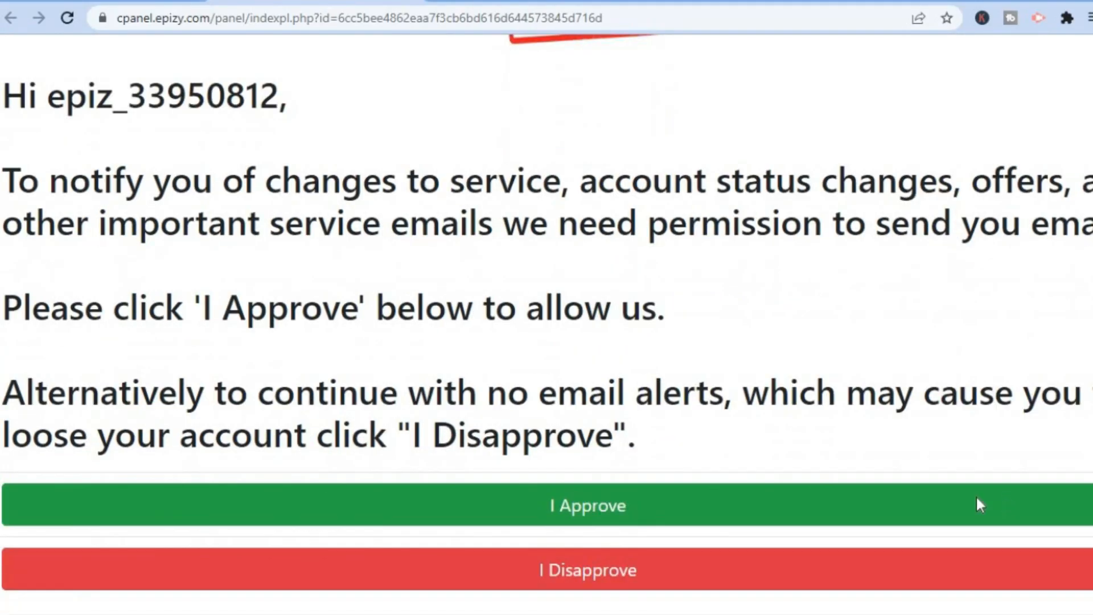
click(637, 519)
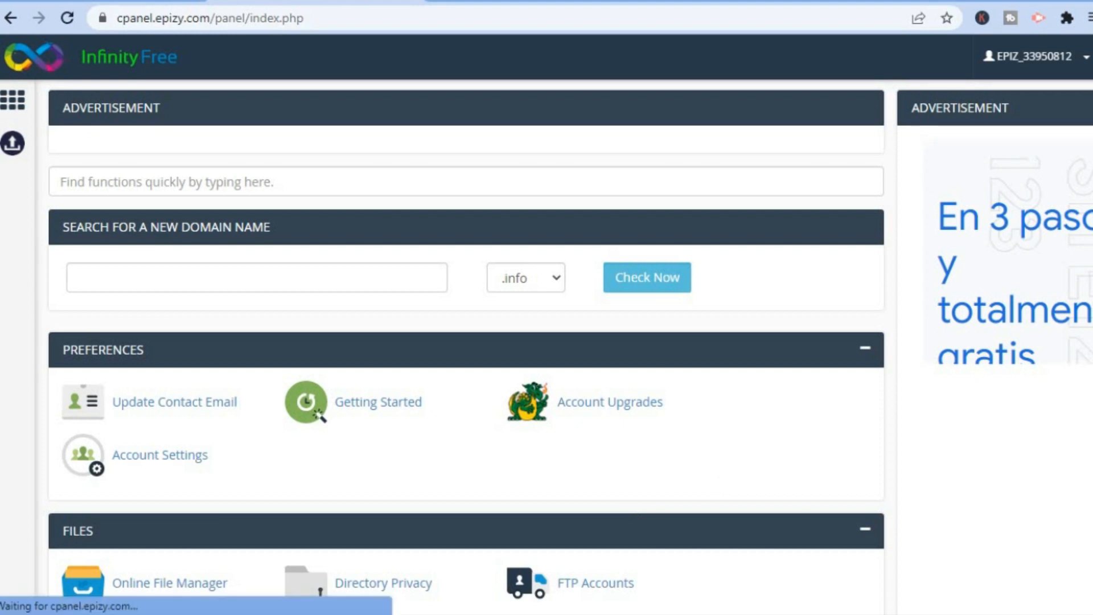
scroll(466, 342, down, 5)
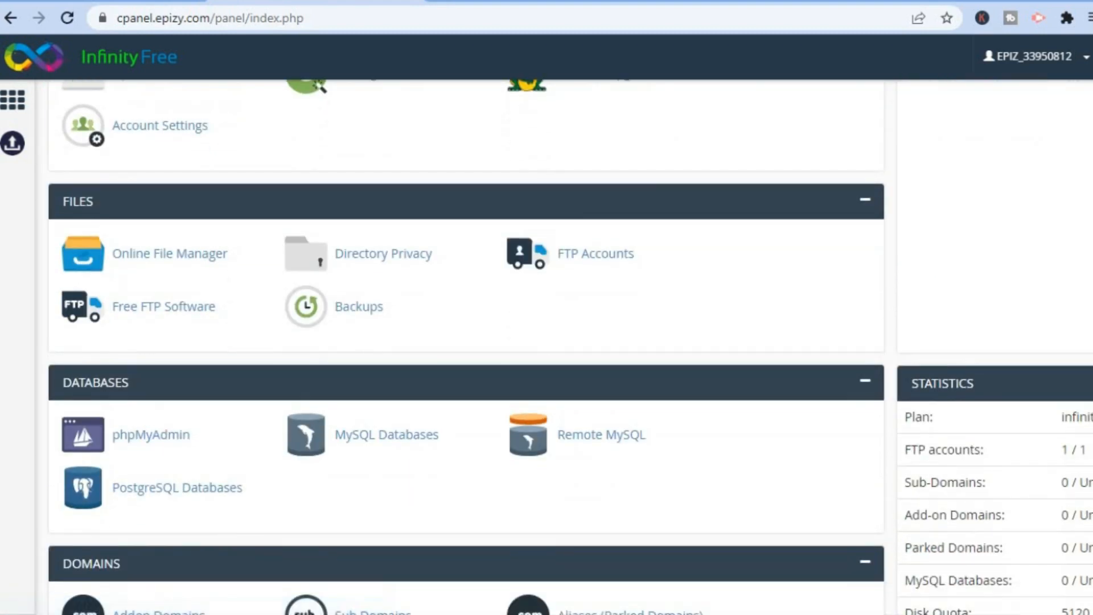
scroll(466, 342, down, 12)
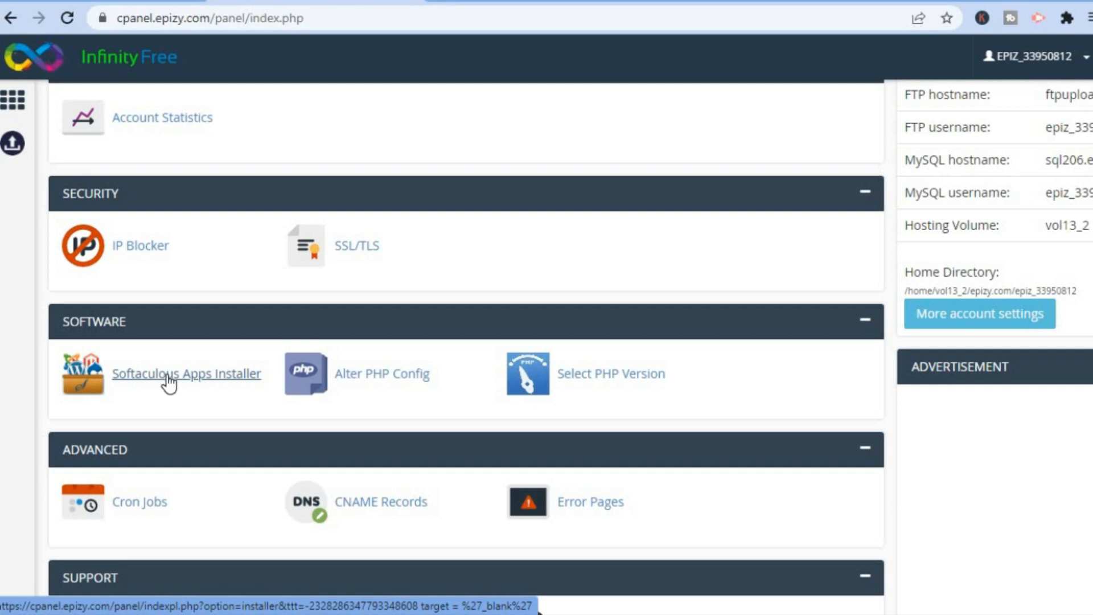
click(169, 375)
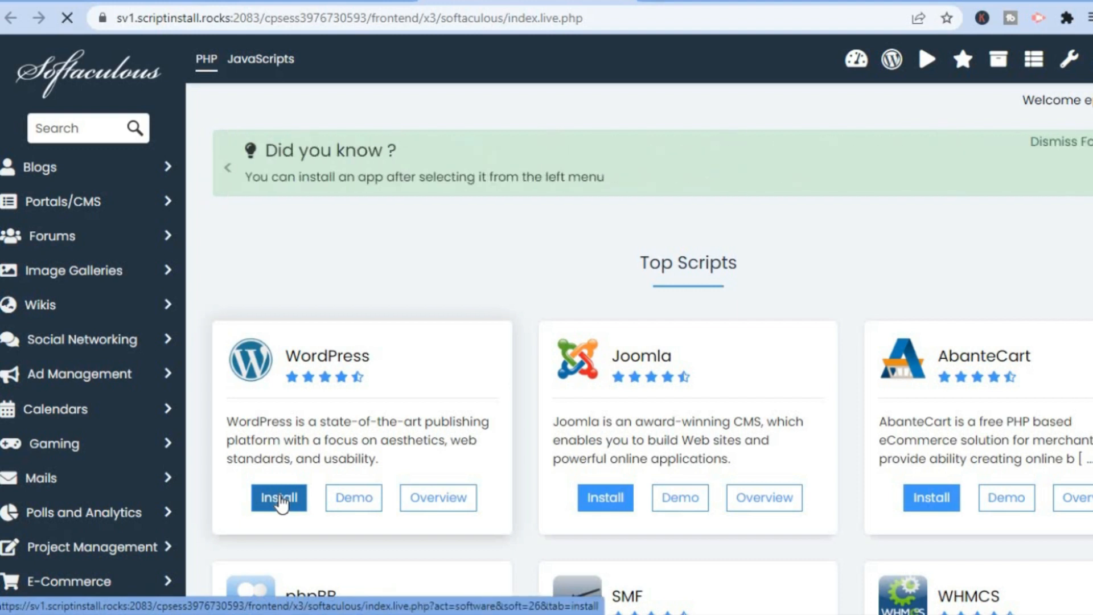
Start the WordPress install and fill in the suggested admin username
click(279, 501)
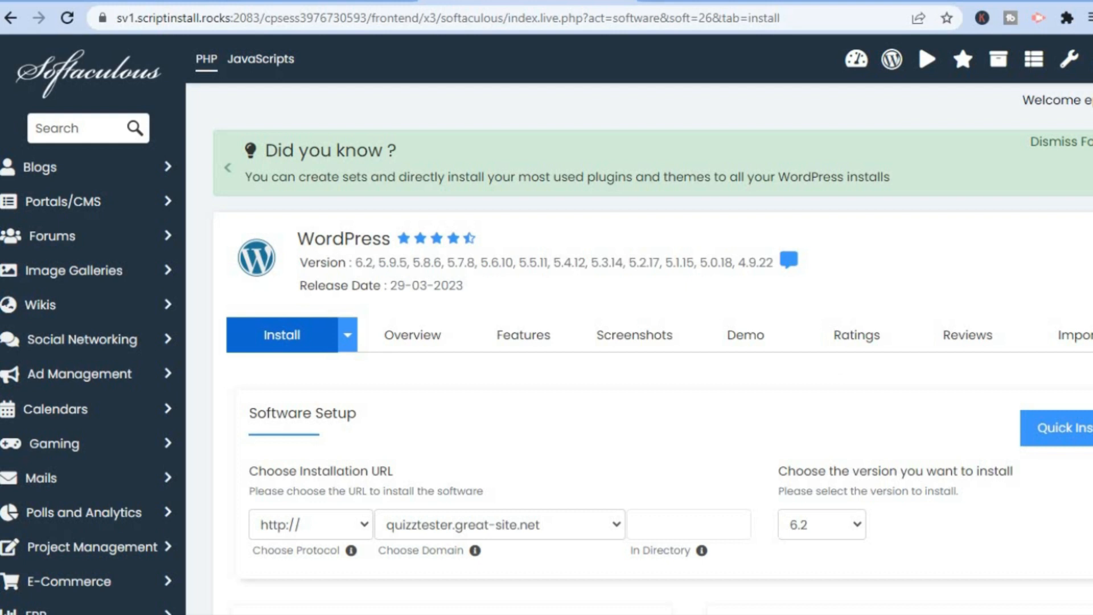
scroll(547, 324, down, 5)
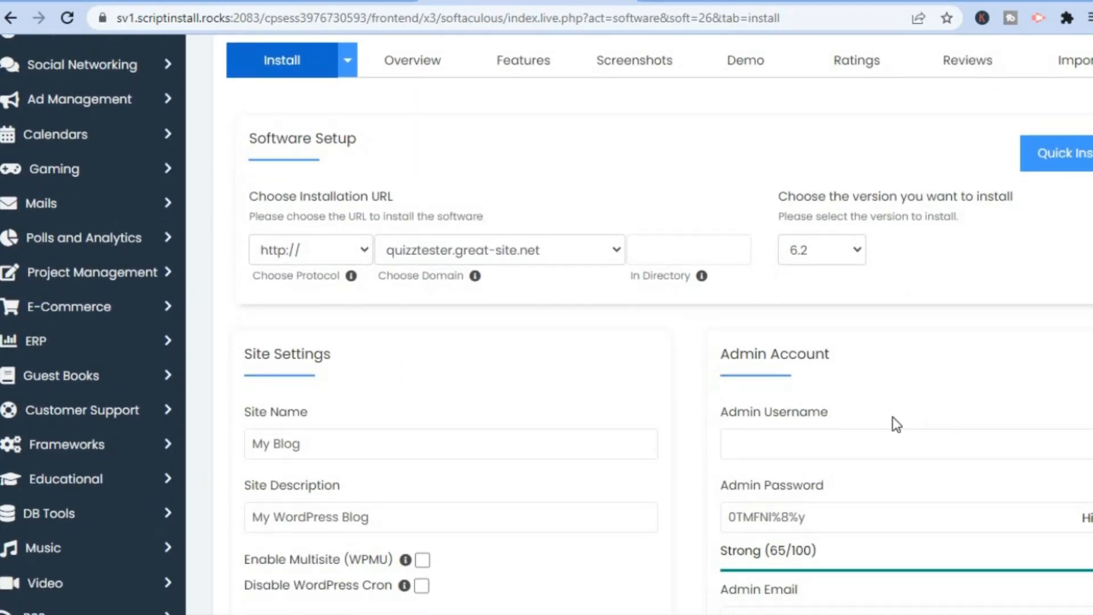
click(849, 450)
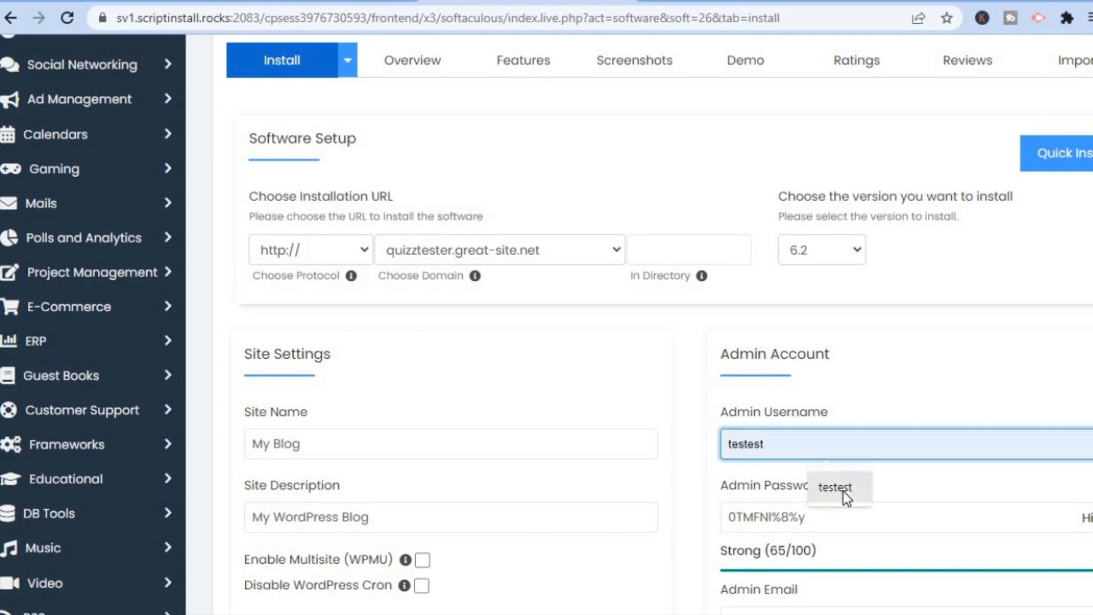
click(843, 491)
Replace the generated admin password with a custom password
scroll(877, 260, down, 4)
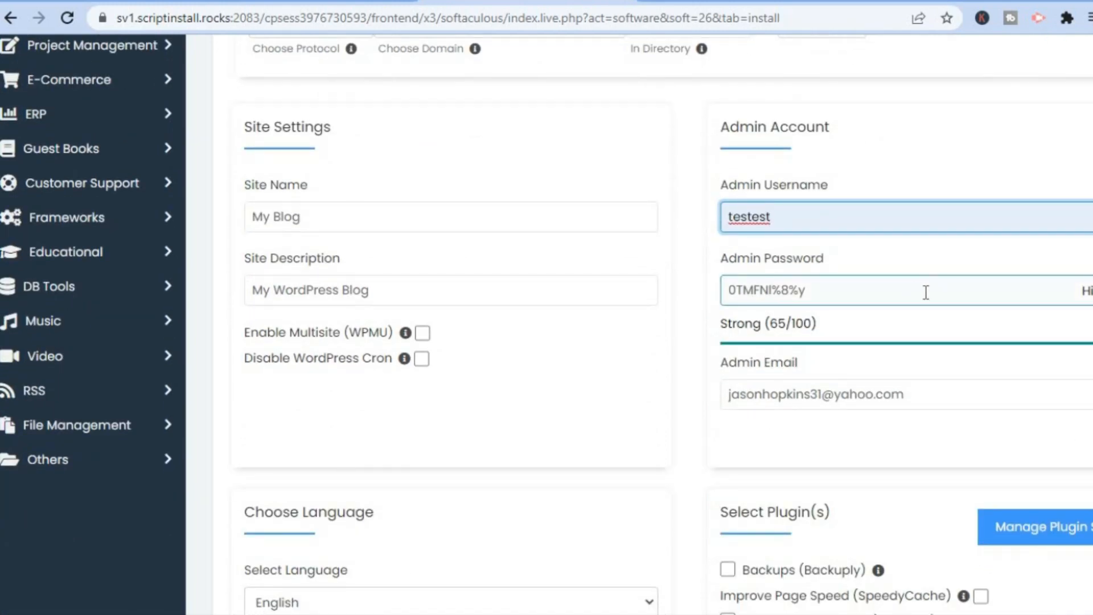
drag(928, 290, 674, 282)
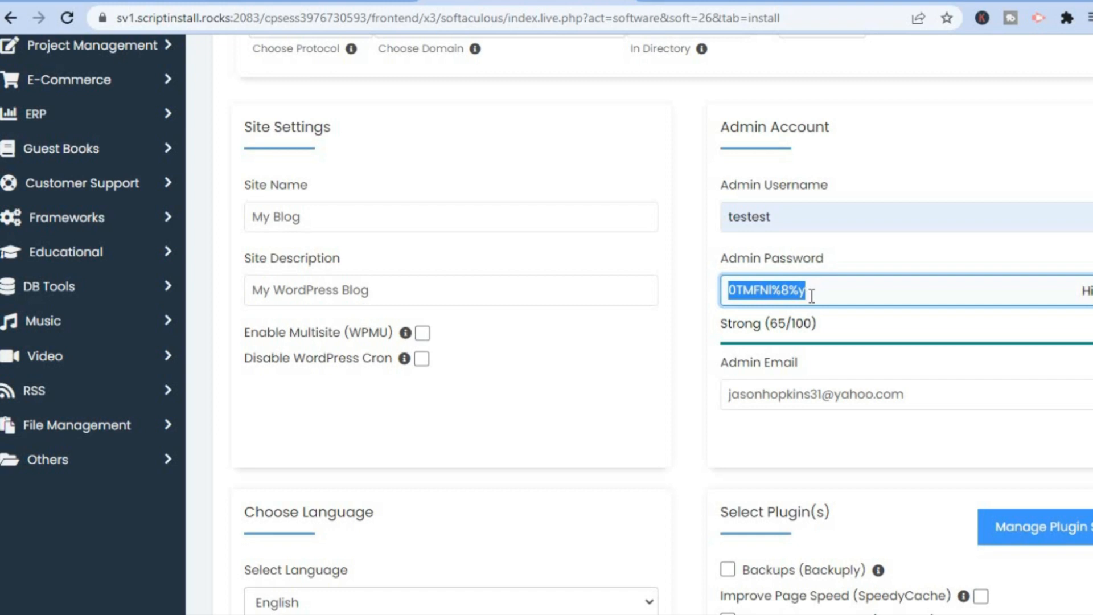
text(testest)
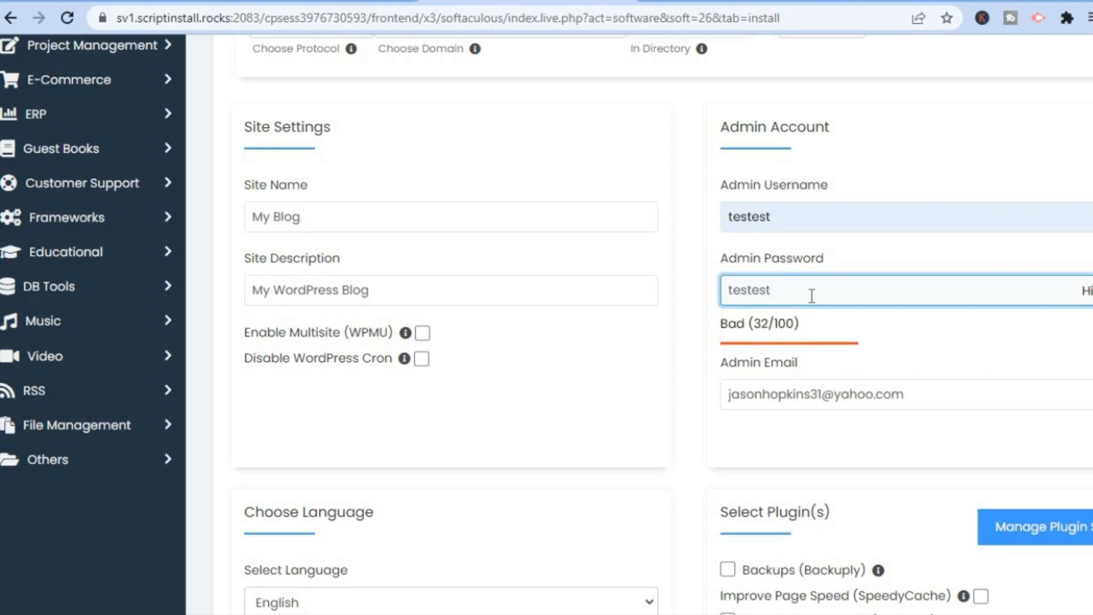
text(est)
click(1054, 399)
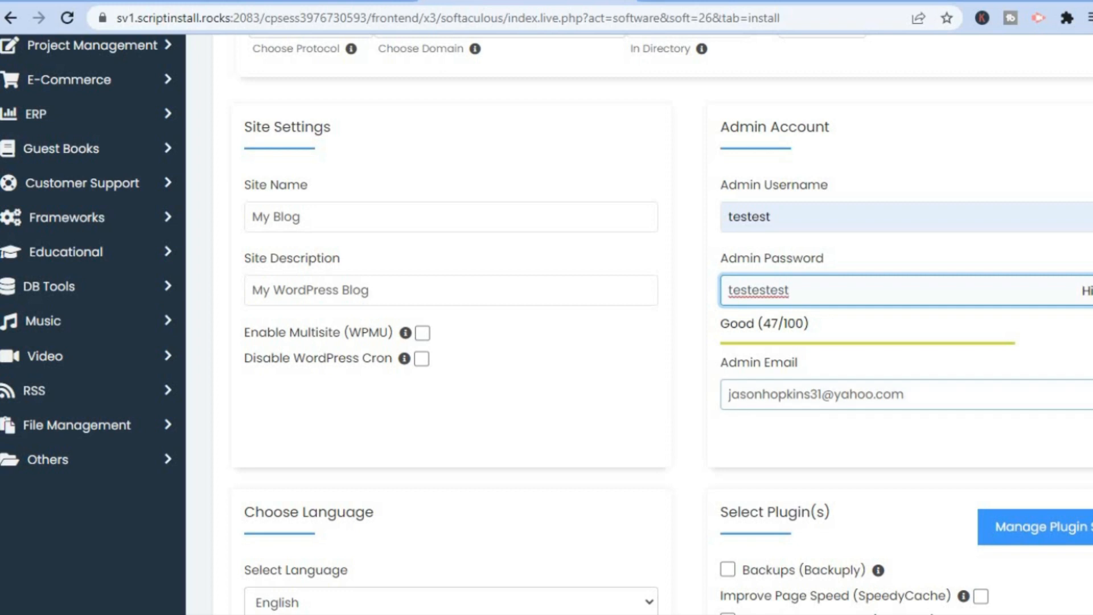
Move down to the theme list and preview the Financy theme
scroll(638, 324, down, 7)
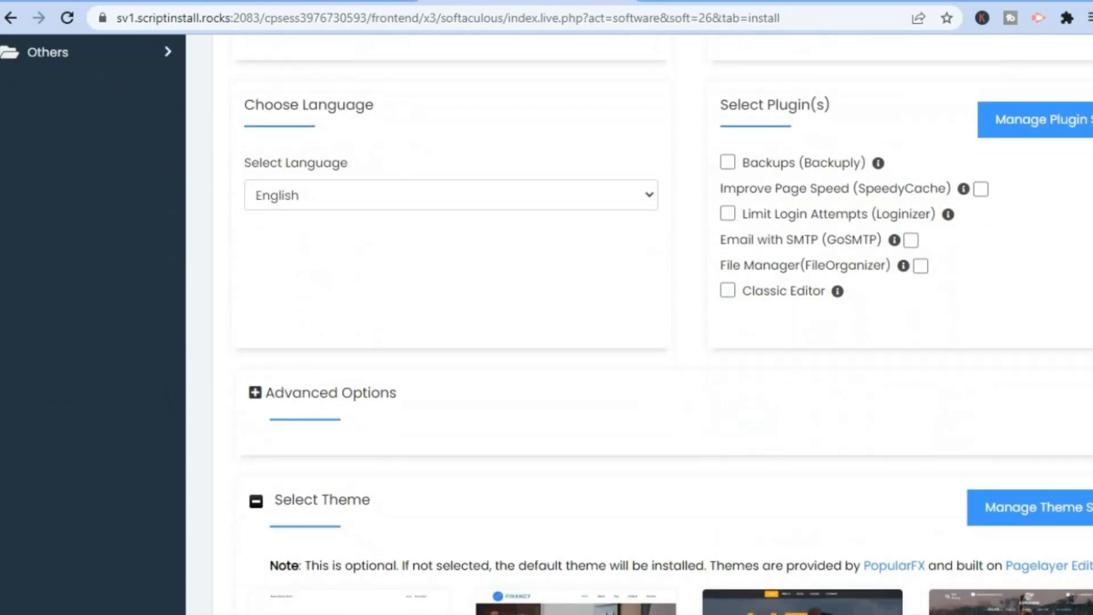
scroll(637, 324, down, 2)
scroll(638, 325, down, 7)
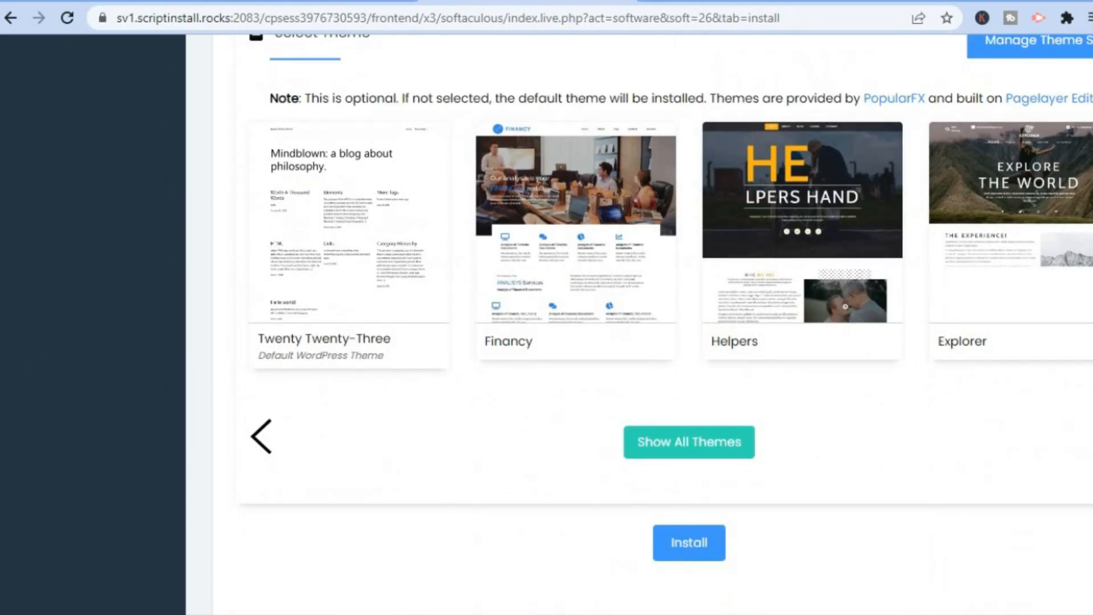
scroll(677, 376, up, 1)
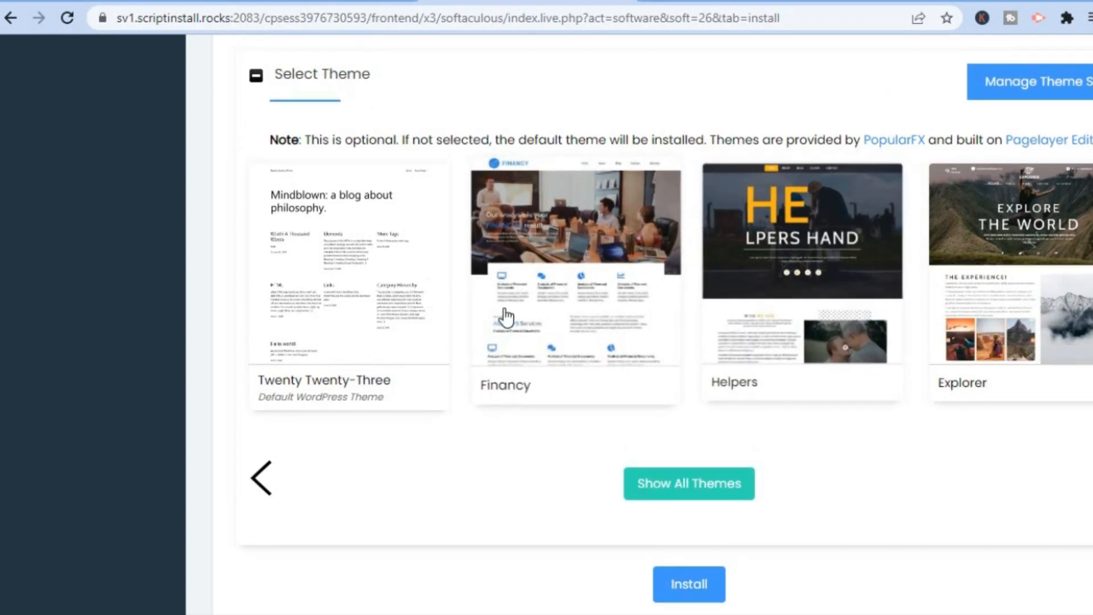
click(561, 306)
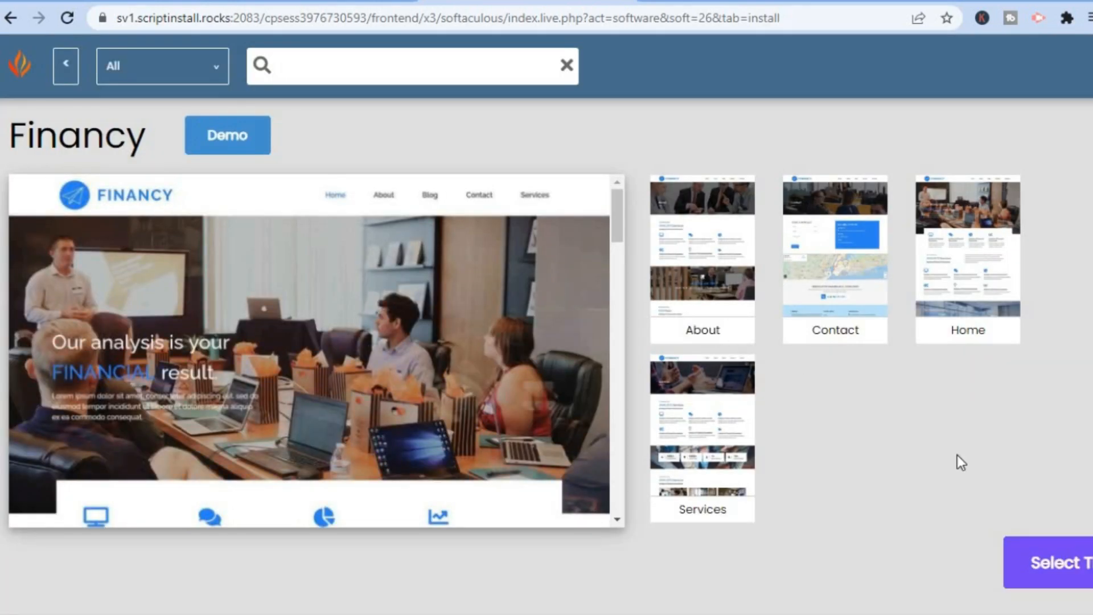
Select the Financy theme, keep its demo images, and install WordPress
click(1060, 563)
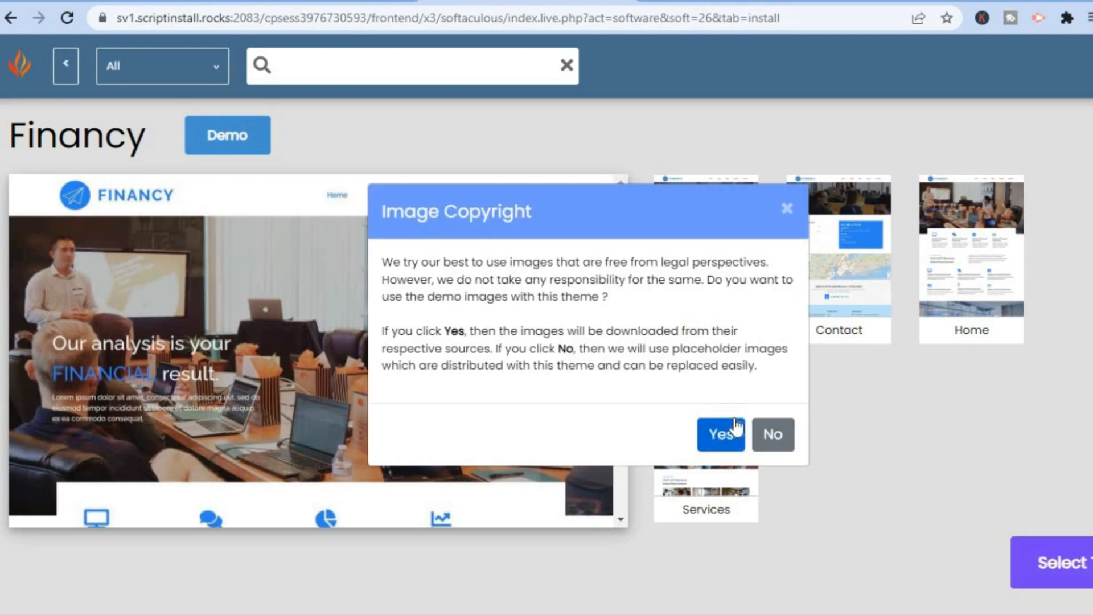
click(714, 431)
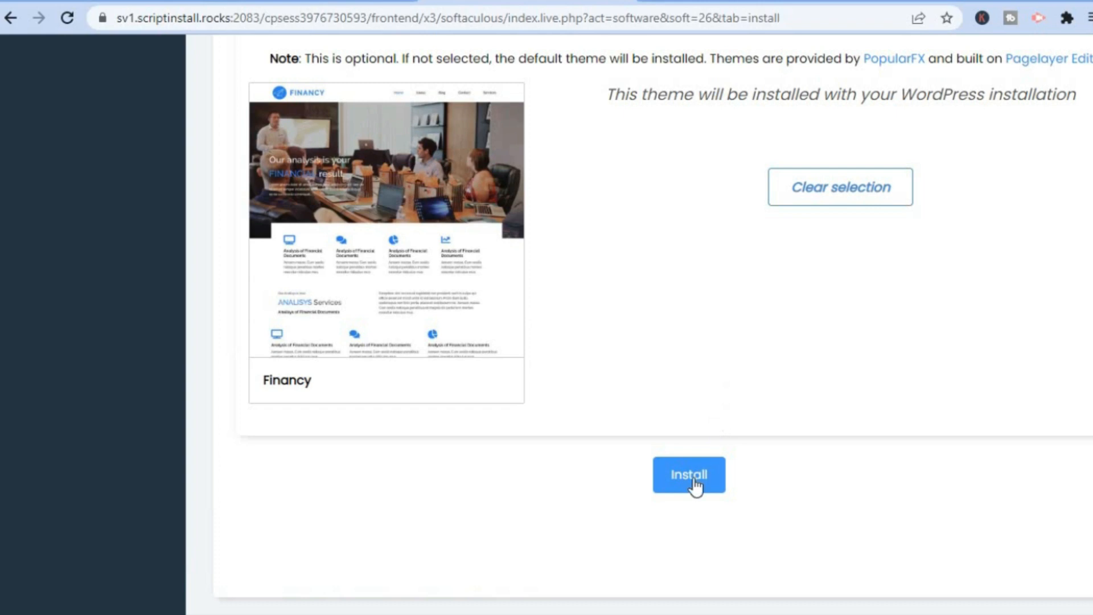
click(690, 478)
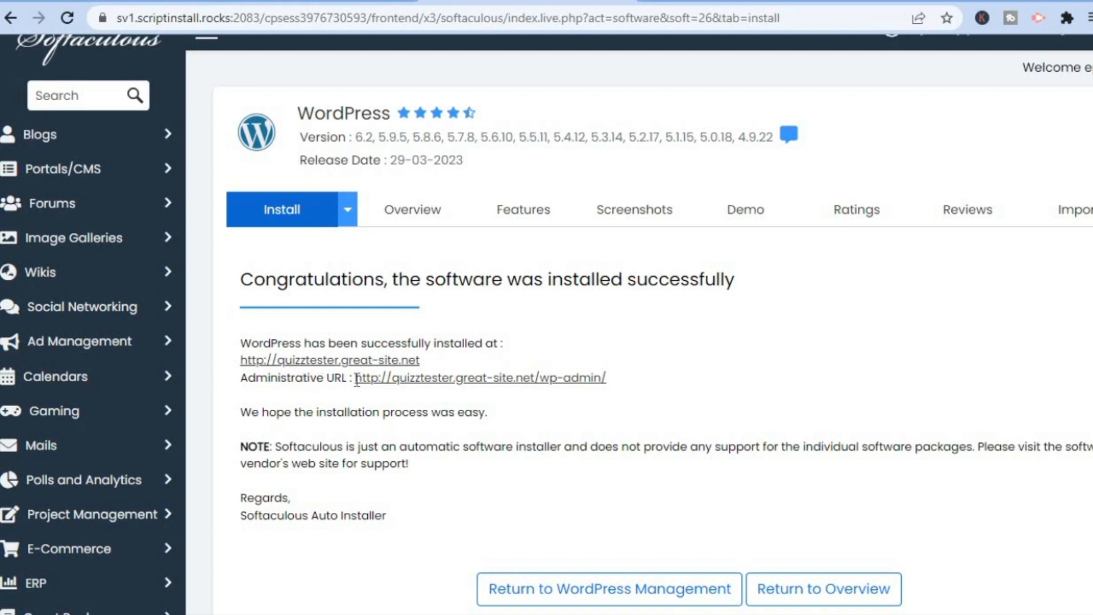
Follow the wp-admin Administrative URL to log into the WordPress dashboard
click(425, 378)
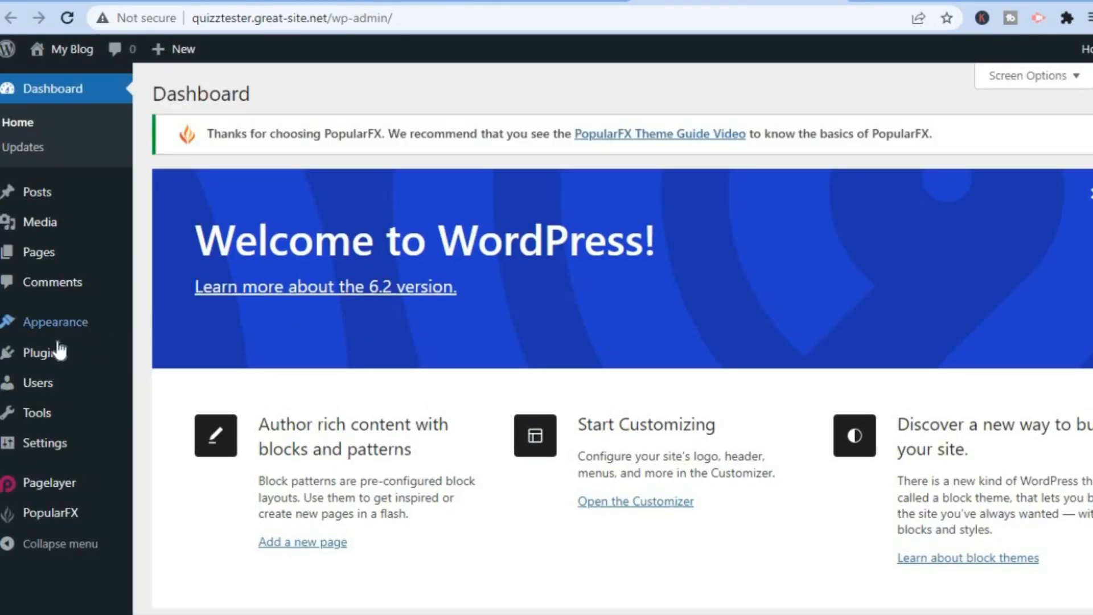
mouse_move(60, 354)
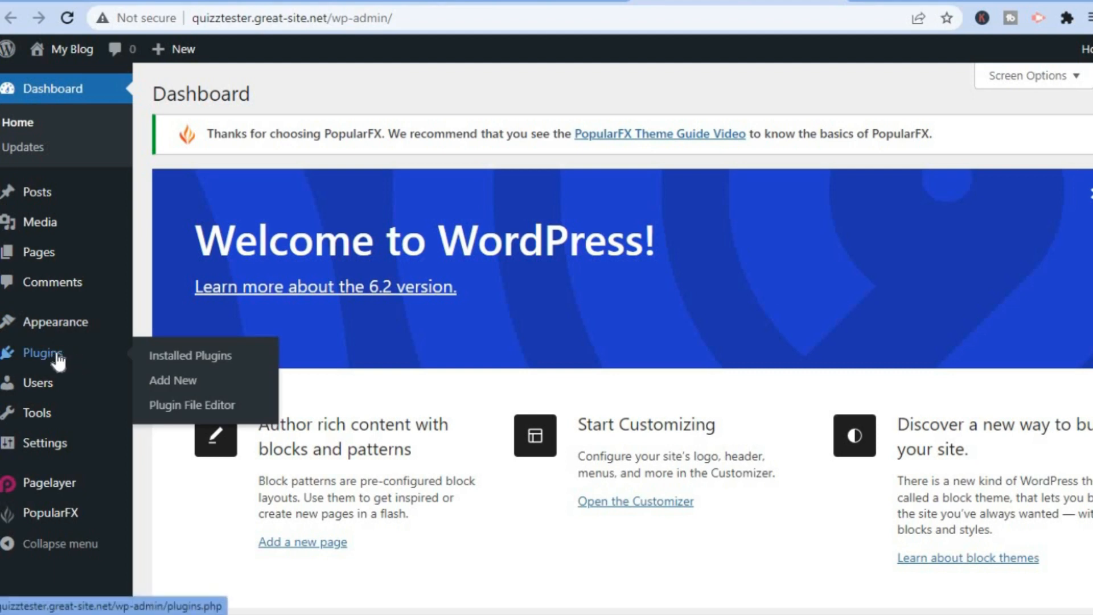
Search plugins for 'quiz', then install and activate Quiz And Survey Master
click(173, 394)
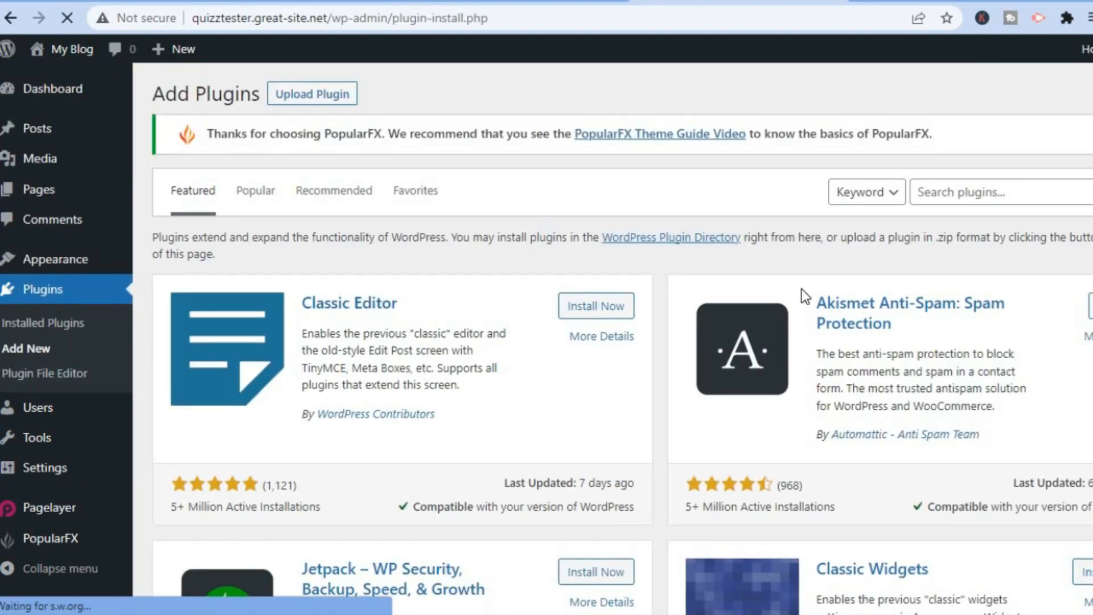
click(954, 196)
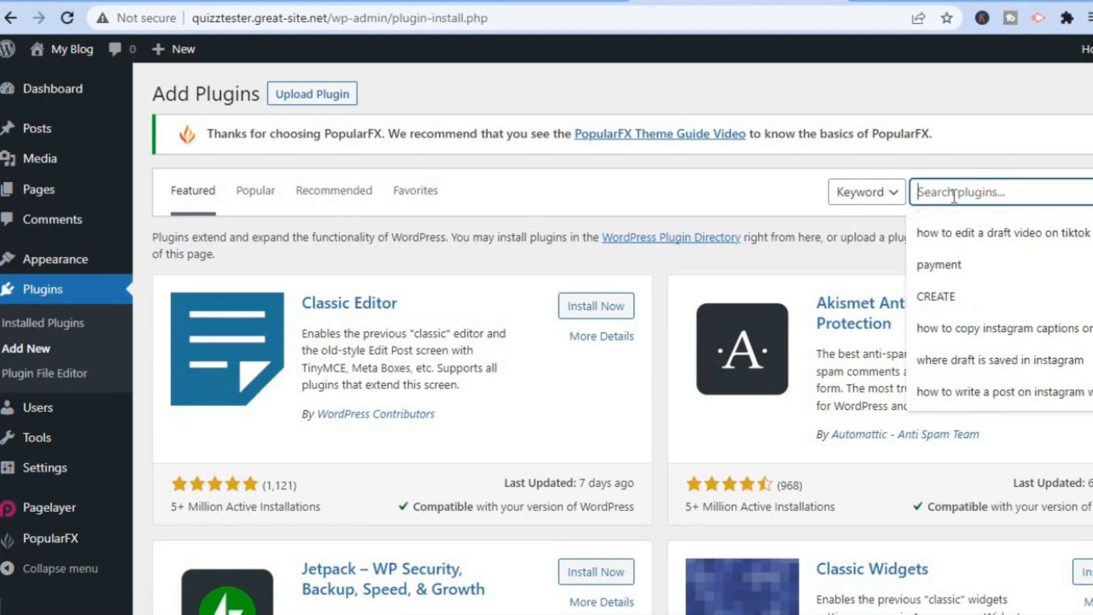
text(quiz)
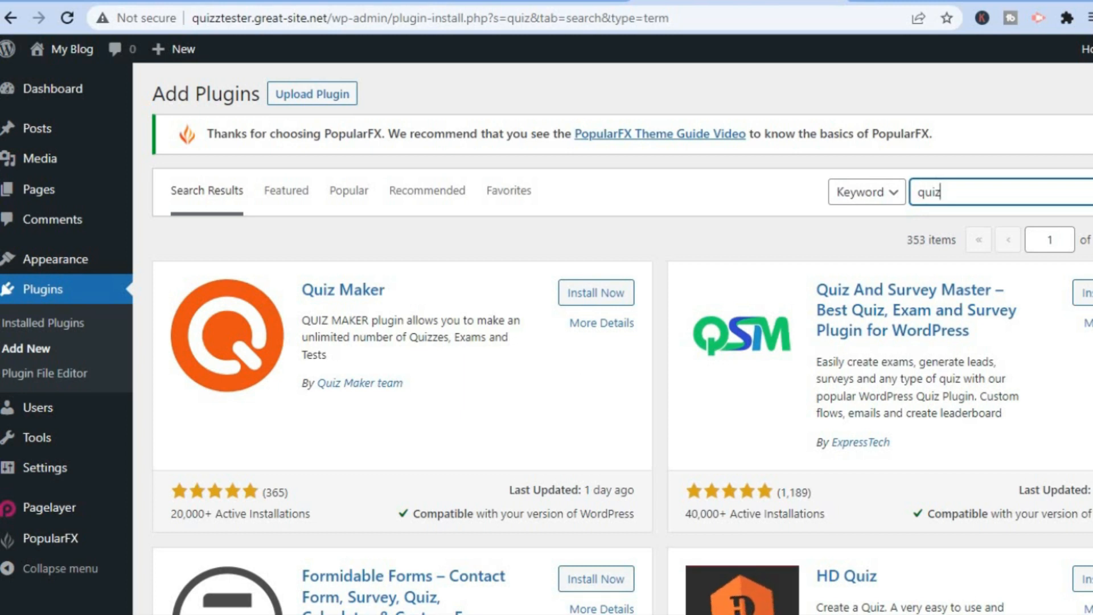
scroll(622, 338, down, 3)
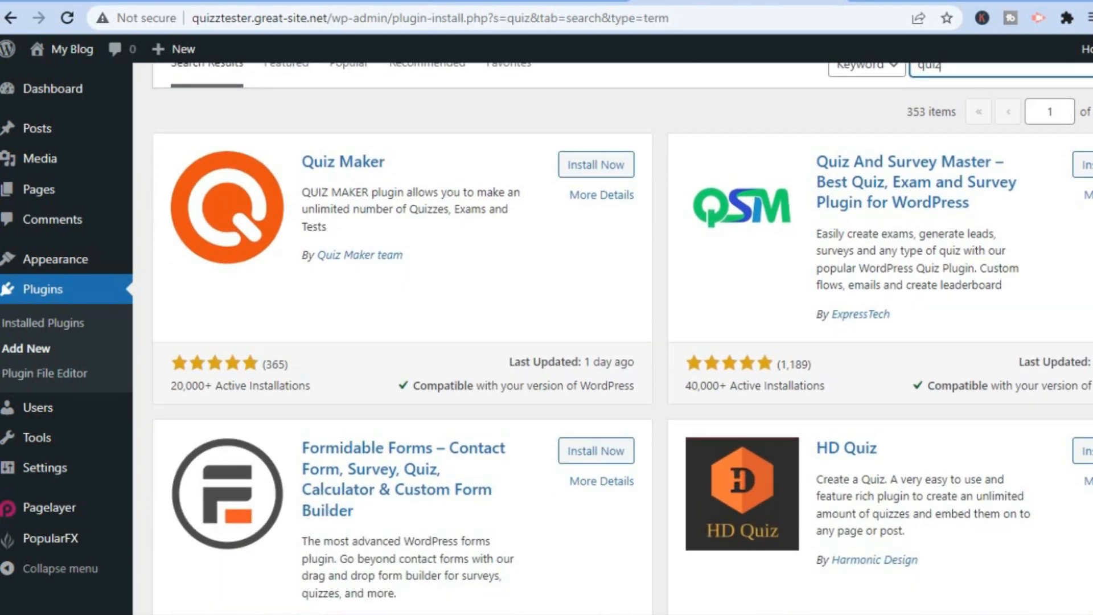
scroll(622, 338, down, 1)
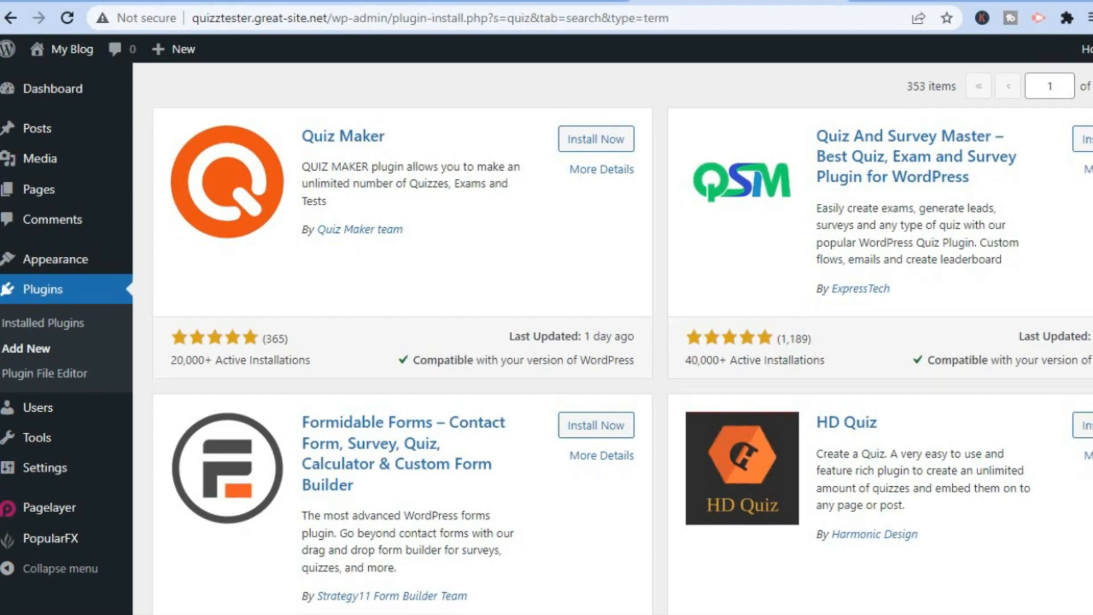
scroll(622, 338, down, 4)
scroll(622, 338, down, 1)
scroll(622, 338, up, 5)
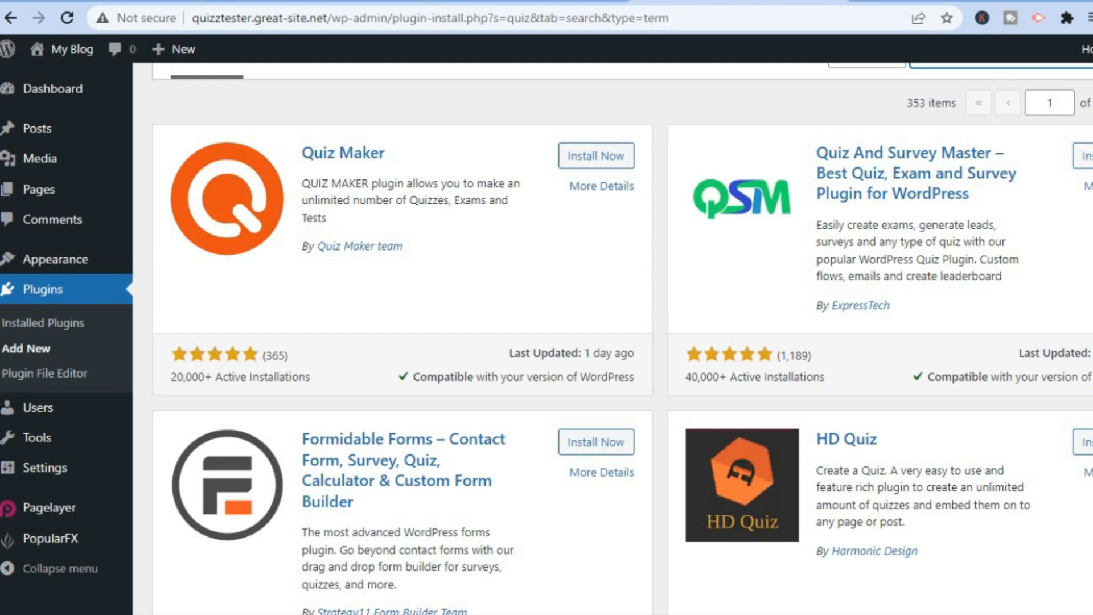
scroll(622, 338, up, 1)
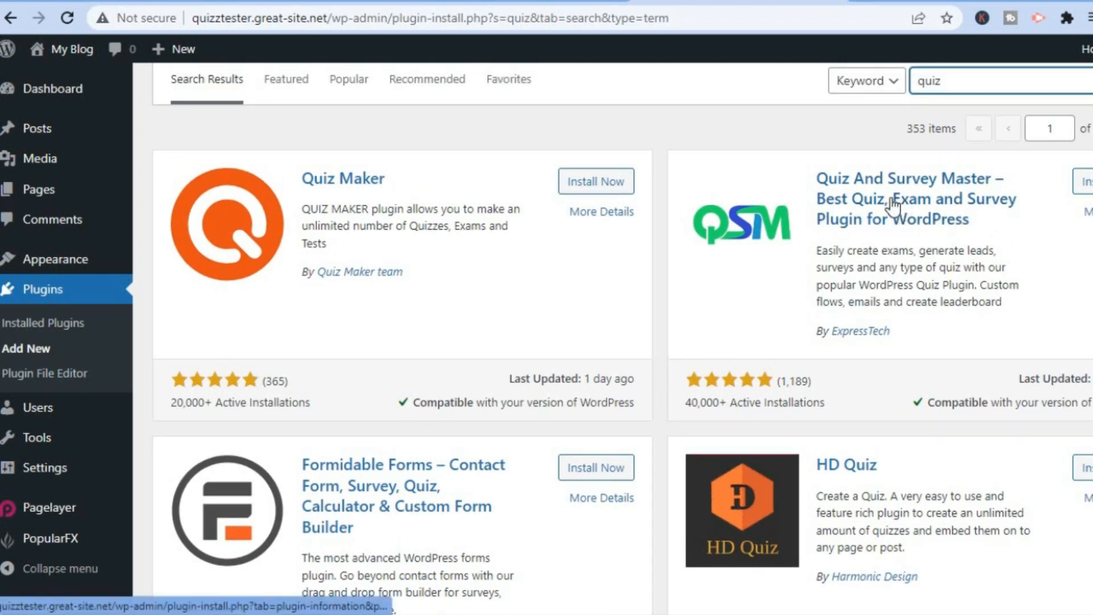
click(1076, 184)
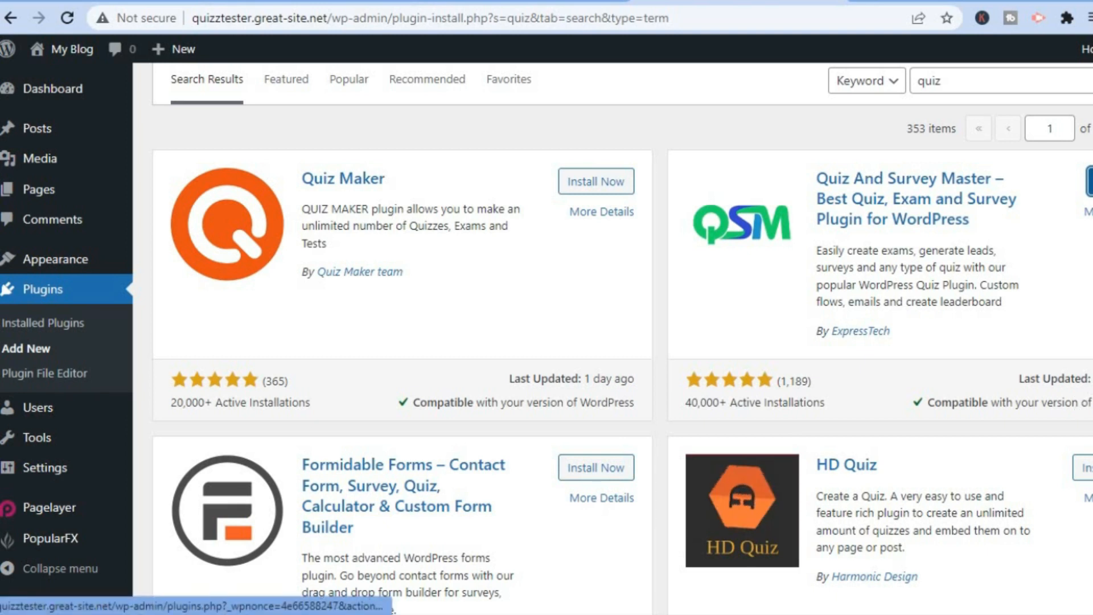
click(1089, 181)
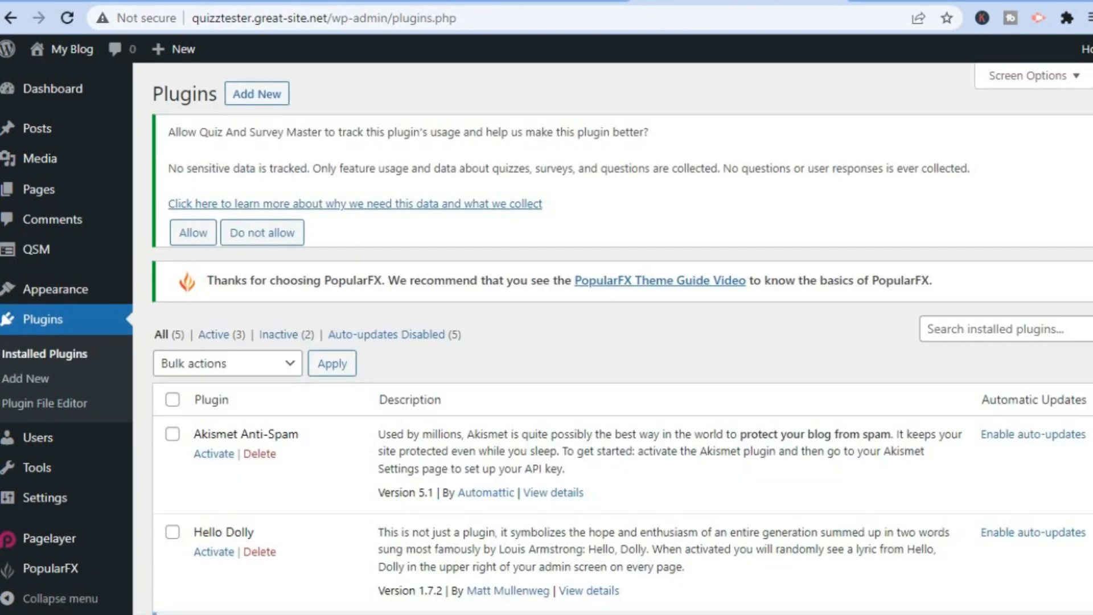
scroll(622, 338, down, 5)
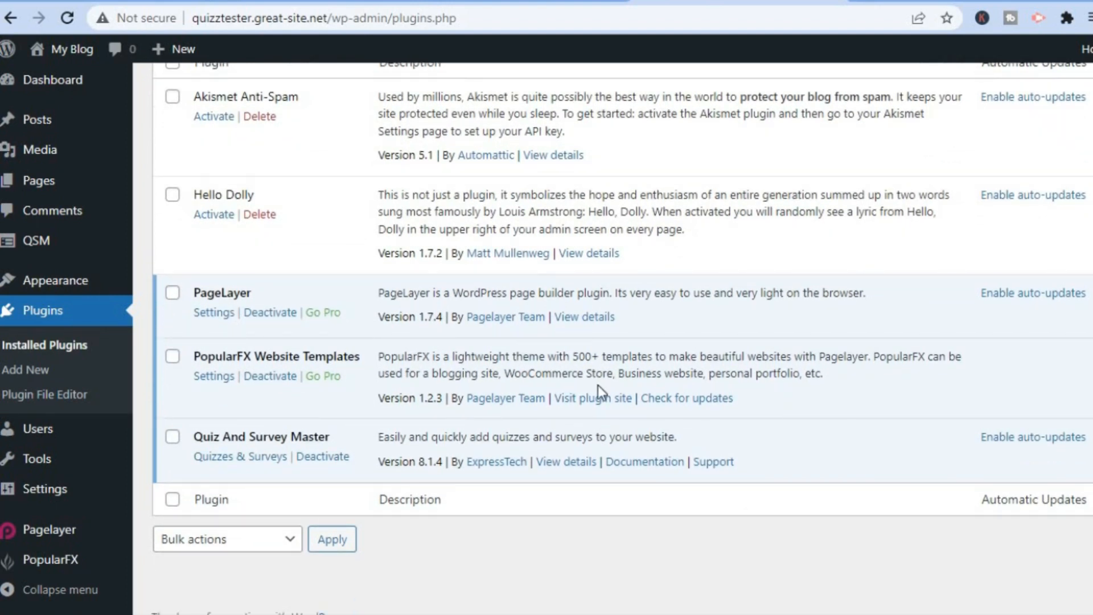
mouse_move(119, 430)
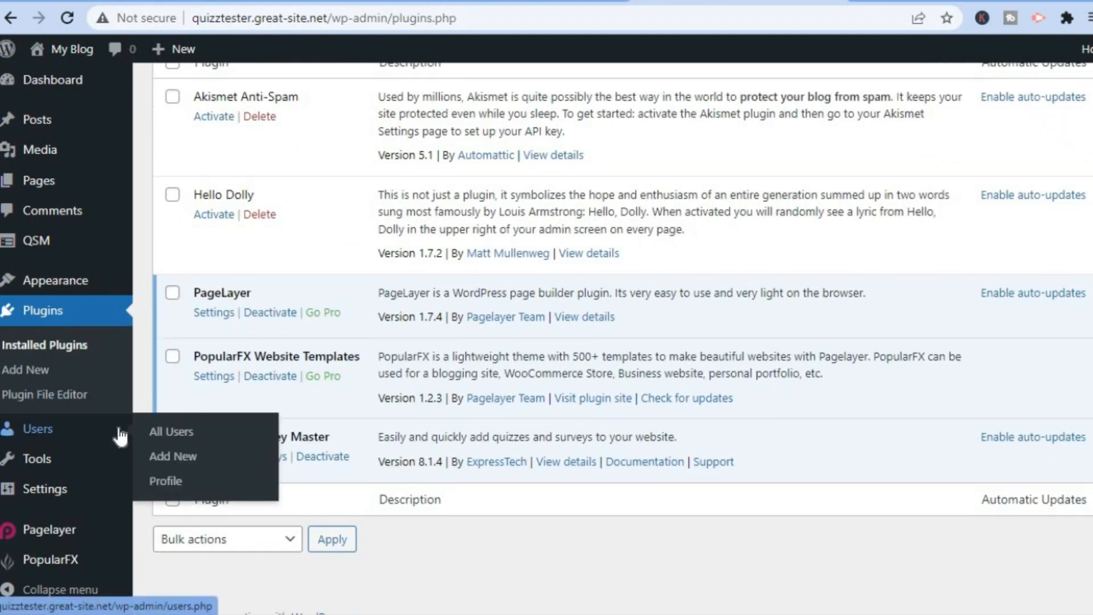
mouse_move(73, 503)
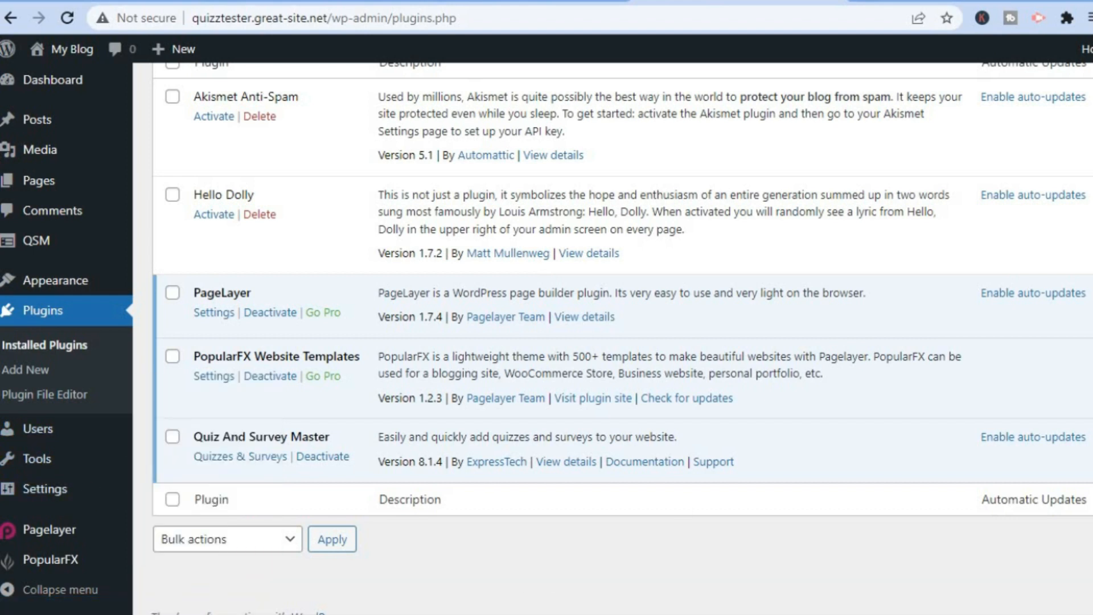
scroll(622, 333, down, 1)
scroll(621, 333, up, 2)
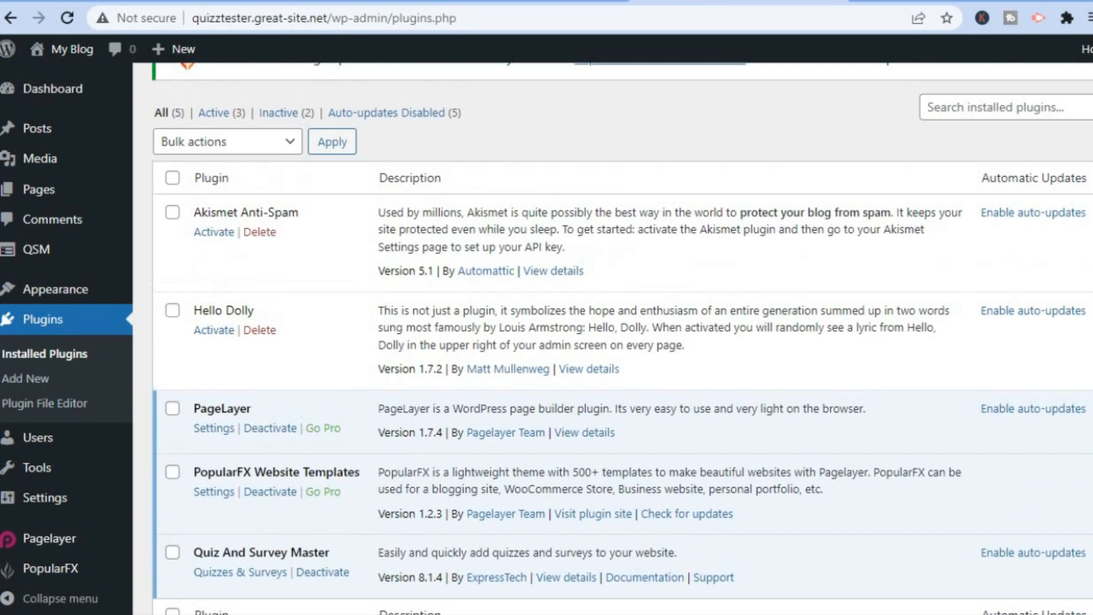
scroll(621, 333, down, 2)
scroll(621, 333, up, 5)
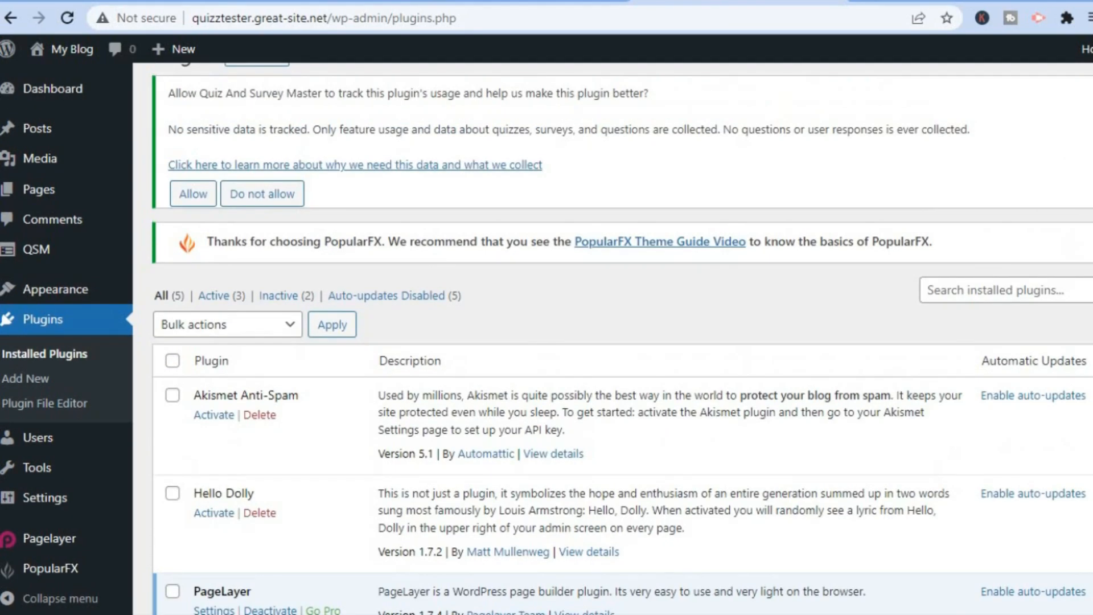
scroll(622, 333, down, 5)
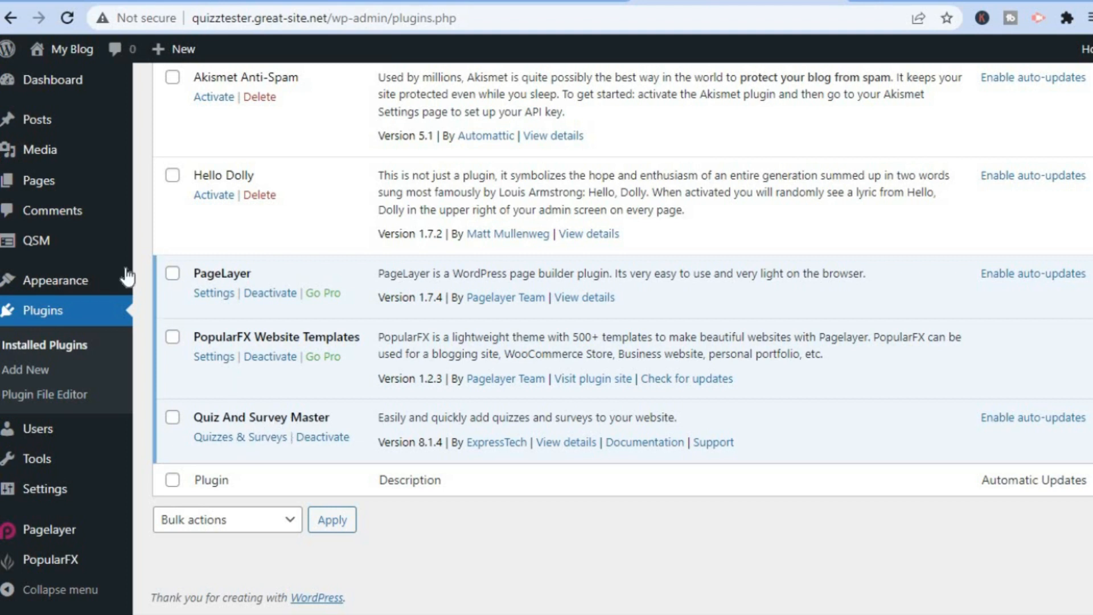
mouse_move(35, 241)
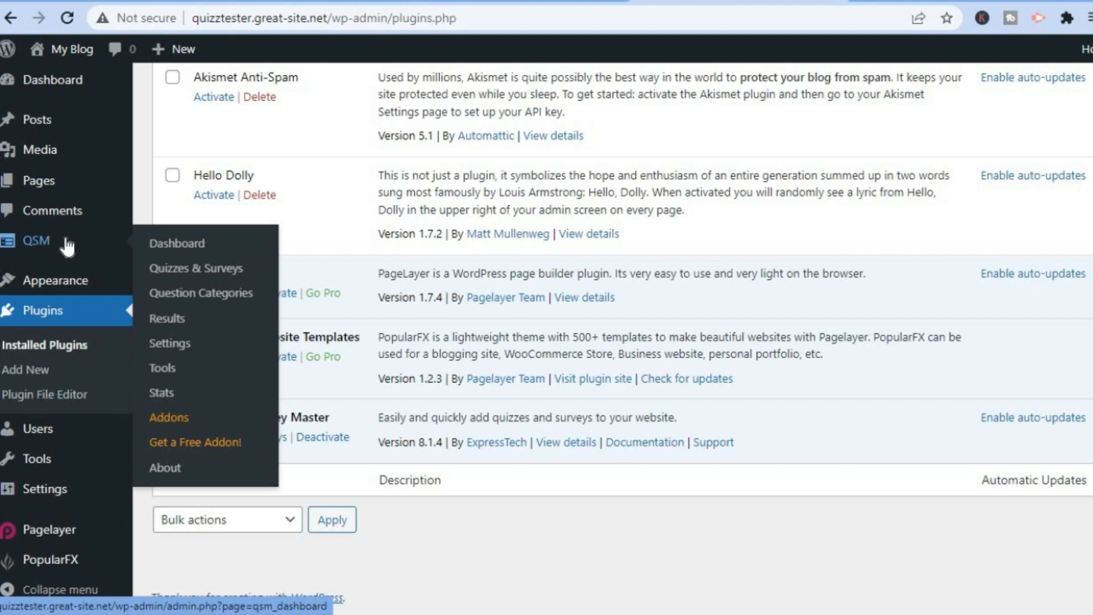
Open the QSM dashboard and start creating a new quiz/survey
click(169, 243)
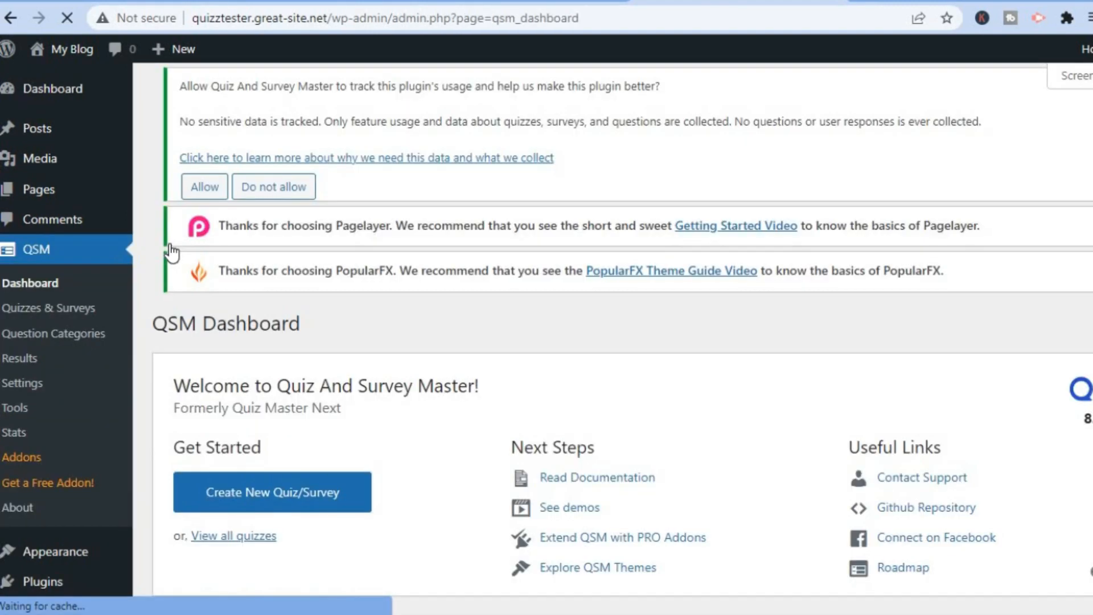
scroll(612, 338, down, 4)
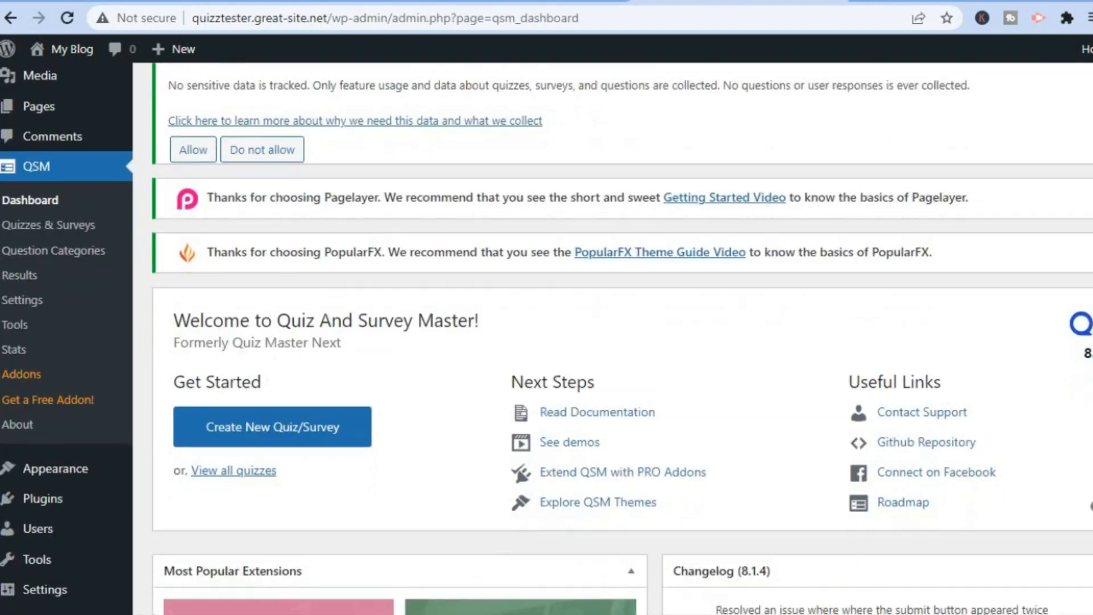
scroll(613, 338, down, 1)
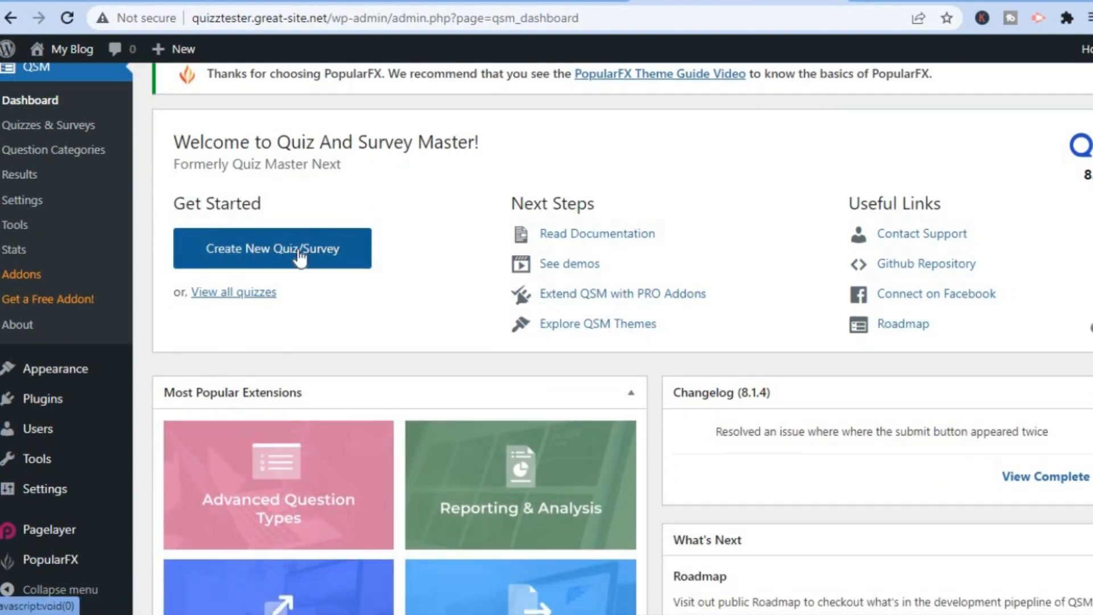
click(268, 259)
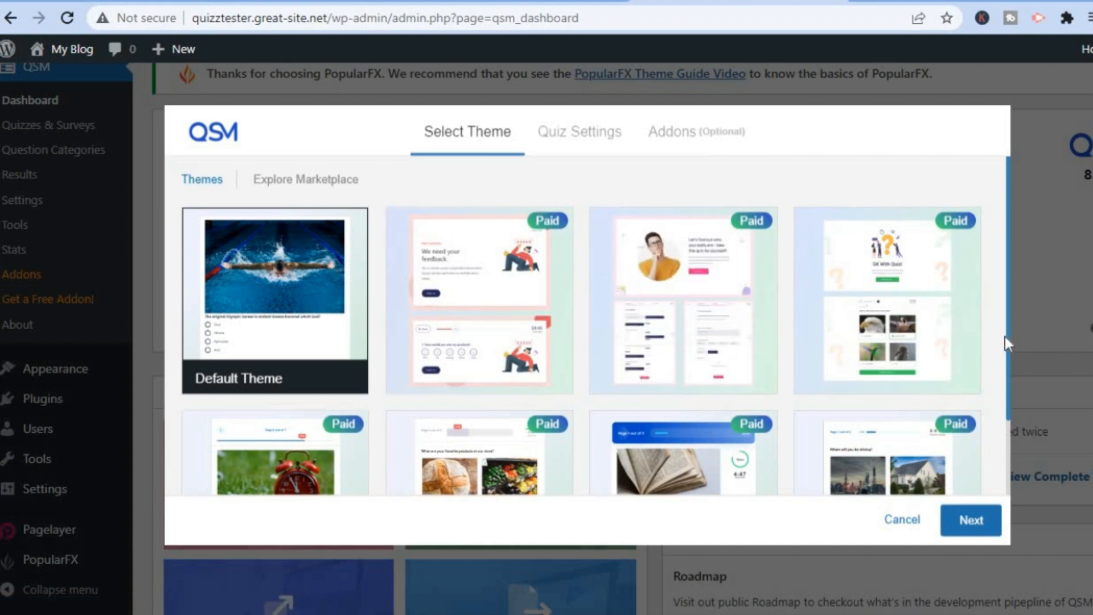
Select the free Default Theme for the quiz and advance to the settings step
scroll(1009, 330, down, 3)
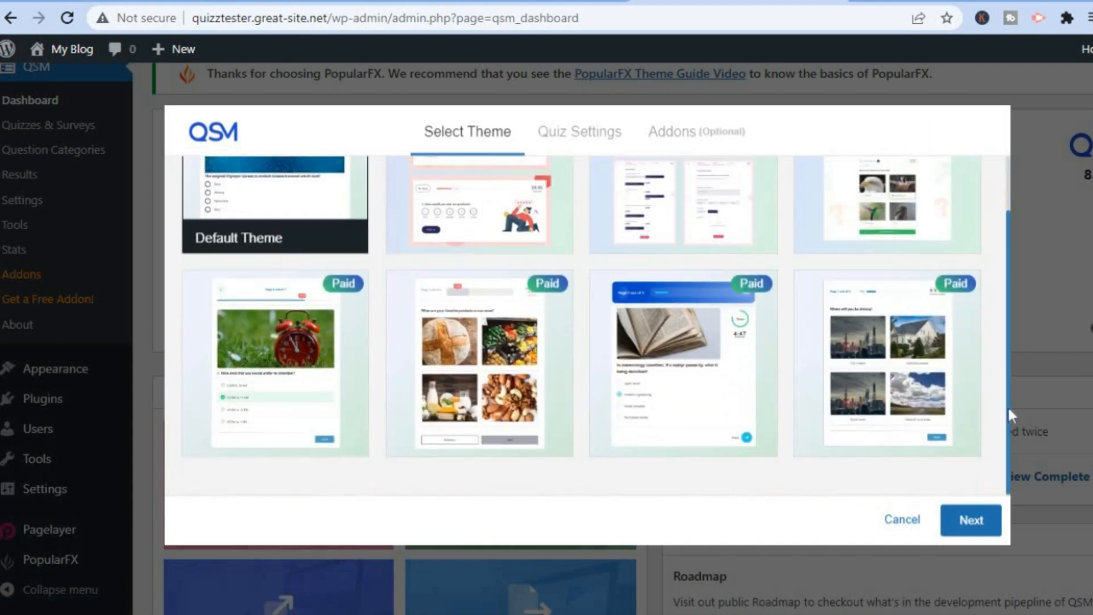
drag(1006, 251, 1005, 154)
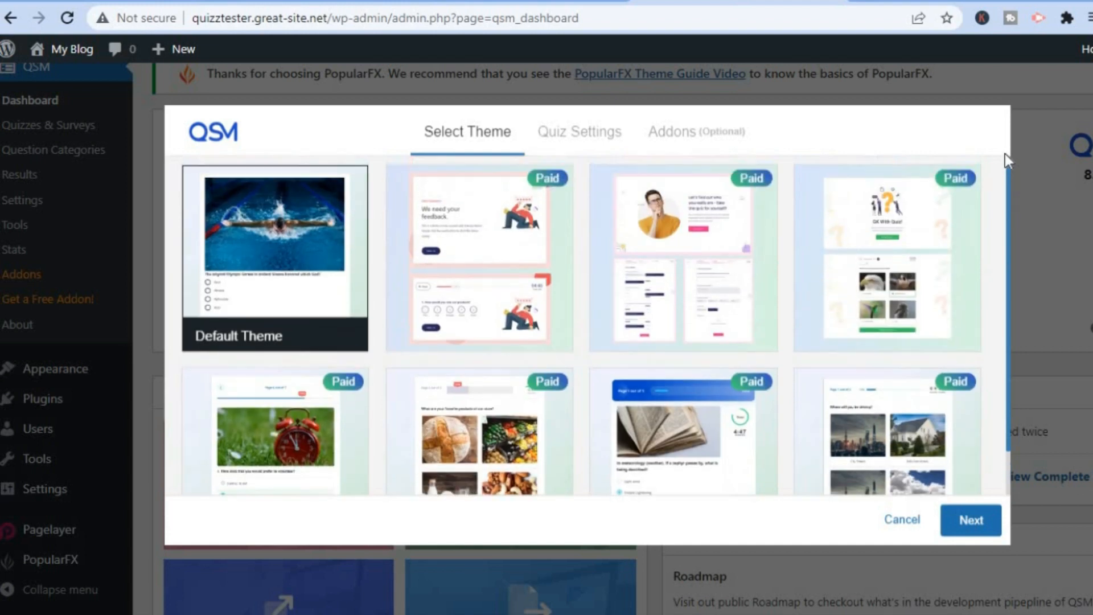
mouse_move(288, 261)
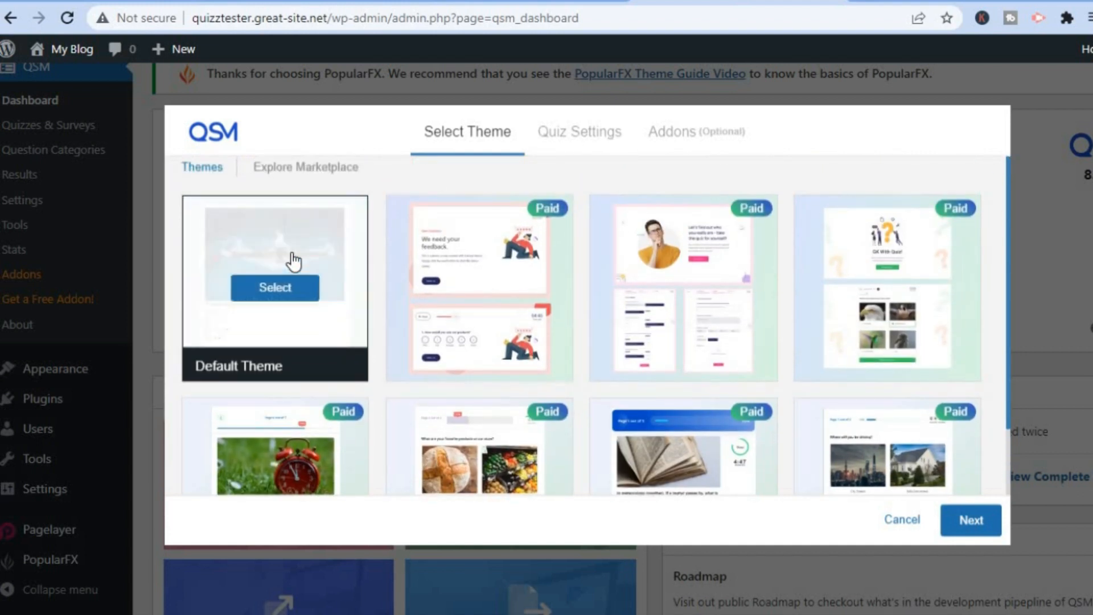
click(276, 292)
mouse_move(329, 353)
click(291, 297)
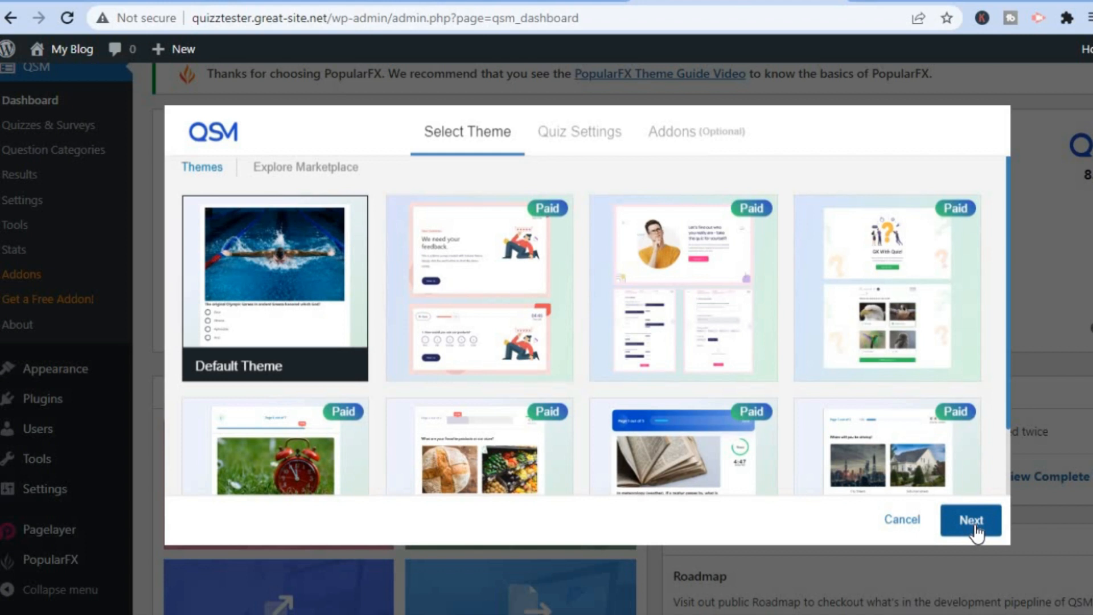
click(971, 520)
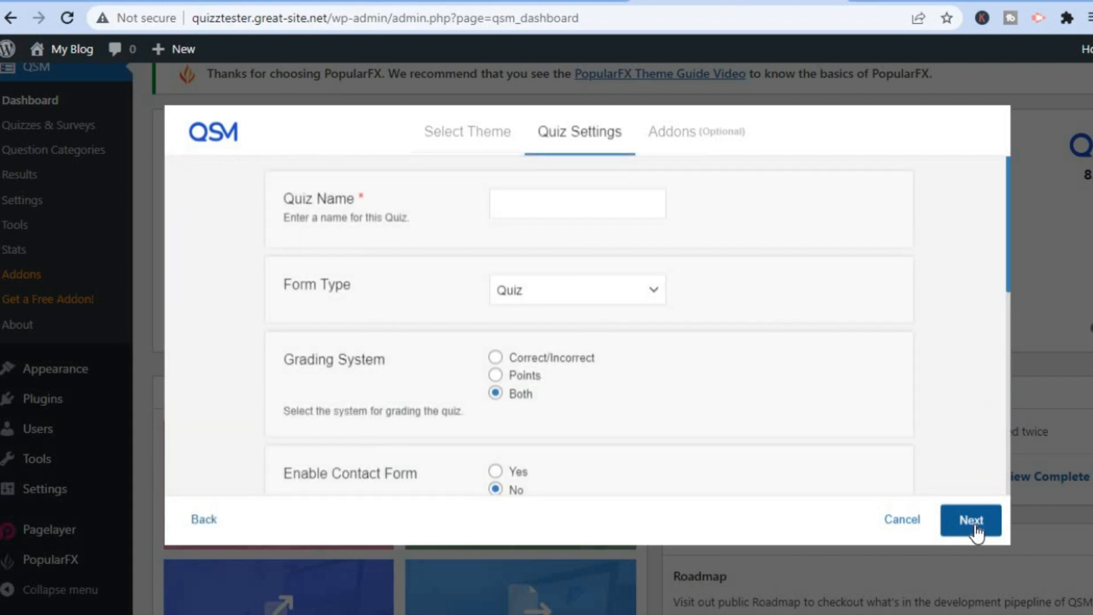
Name the quiz 'test' and set its grading system to Points
click(557, 199)
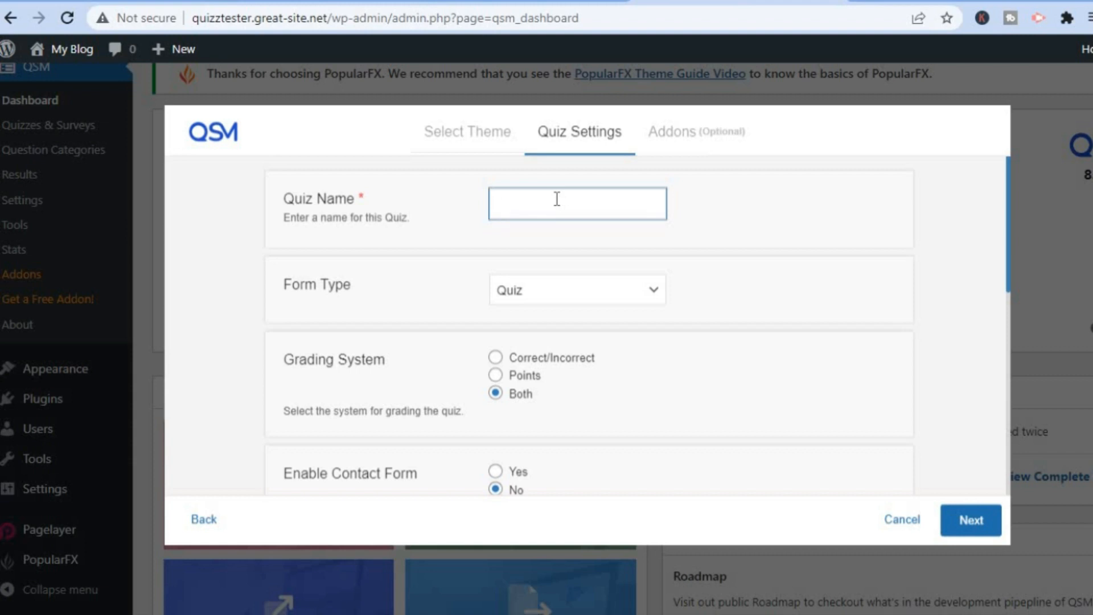
text(test)
click(494, 375)
click(494, 375)
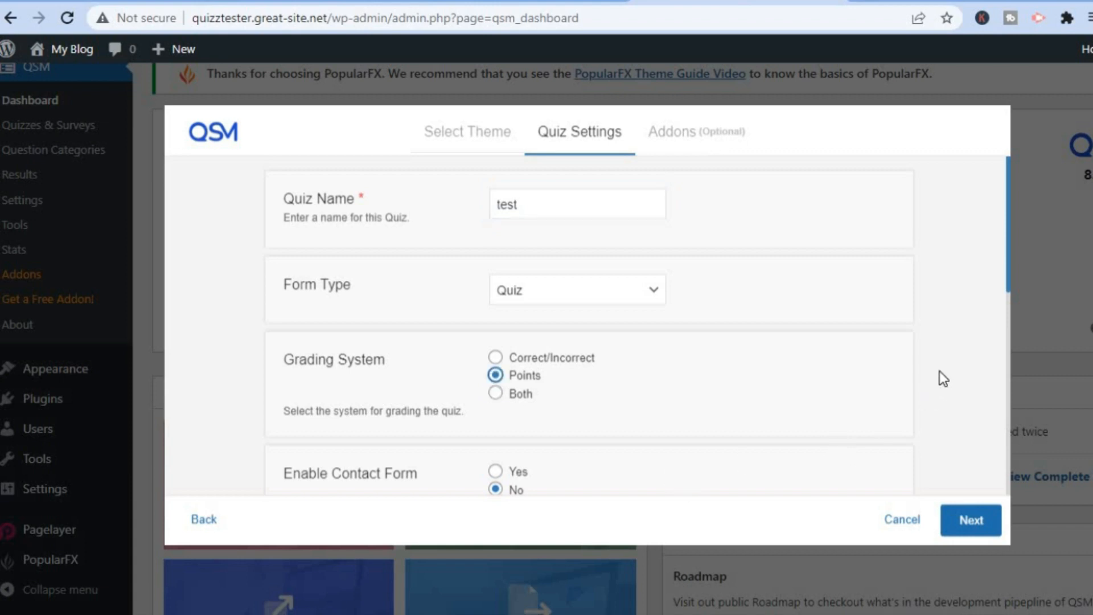
Set the quiz time limit to 2 minutes and continue to the Addons step
drag(1007, 253, 1006, 334)
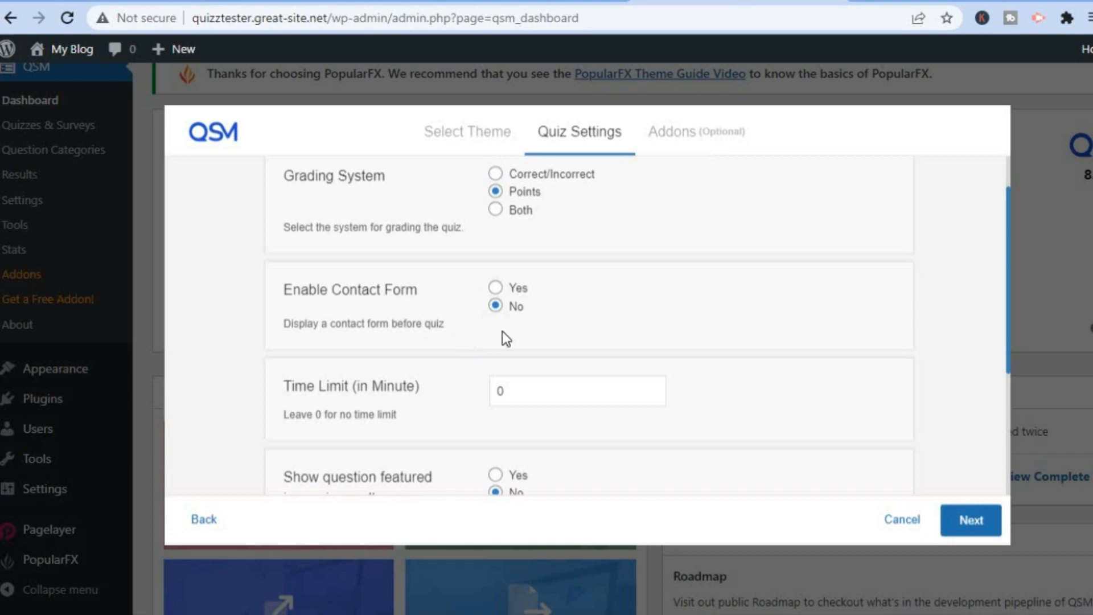
drag(1008, 316, 1002, 393)
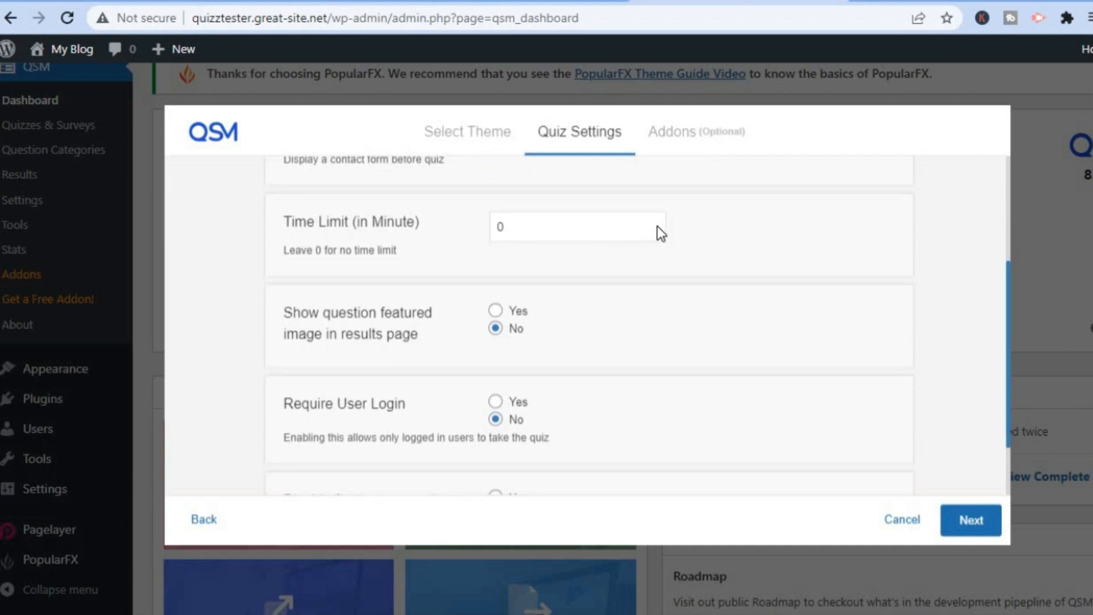
click(567, 231)
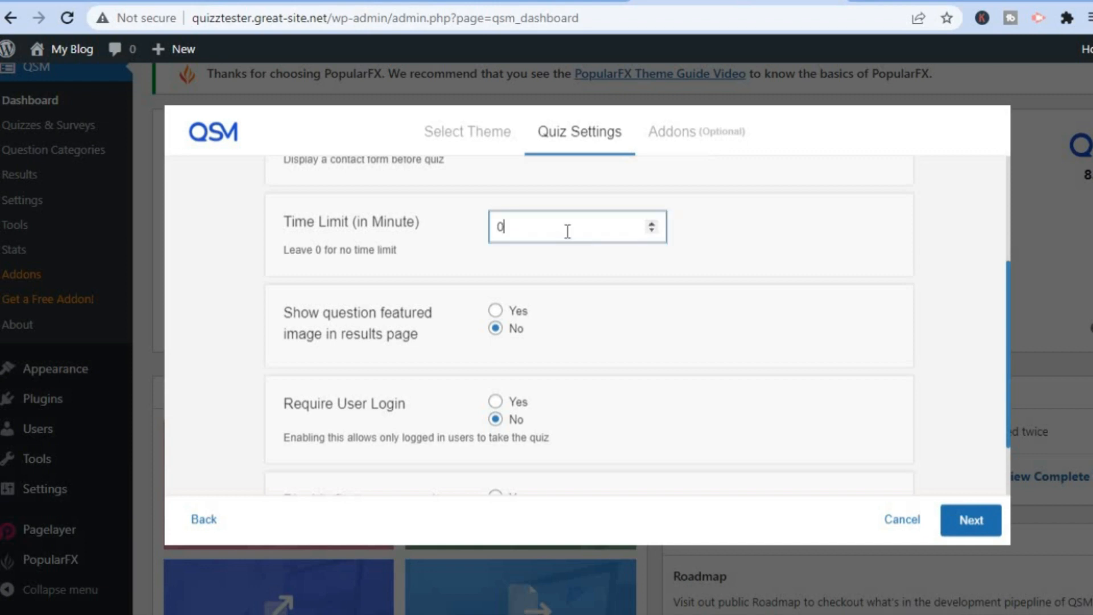
key(BackSpace)
text(3)
text(2)
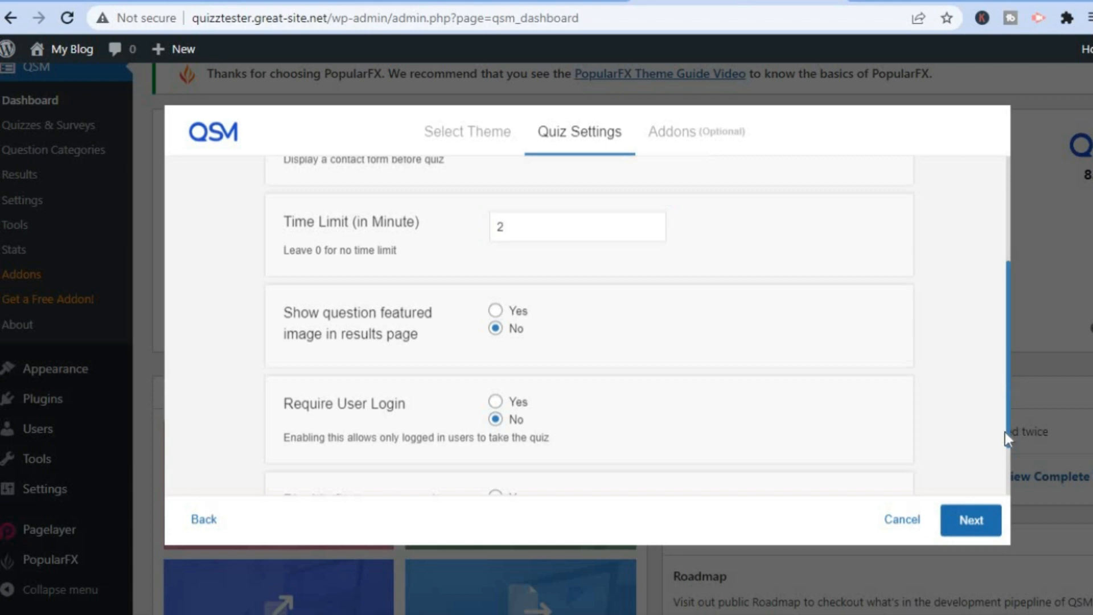
scroll(1005, 456, down, 3)
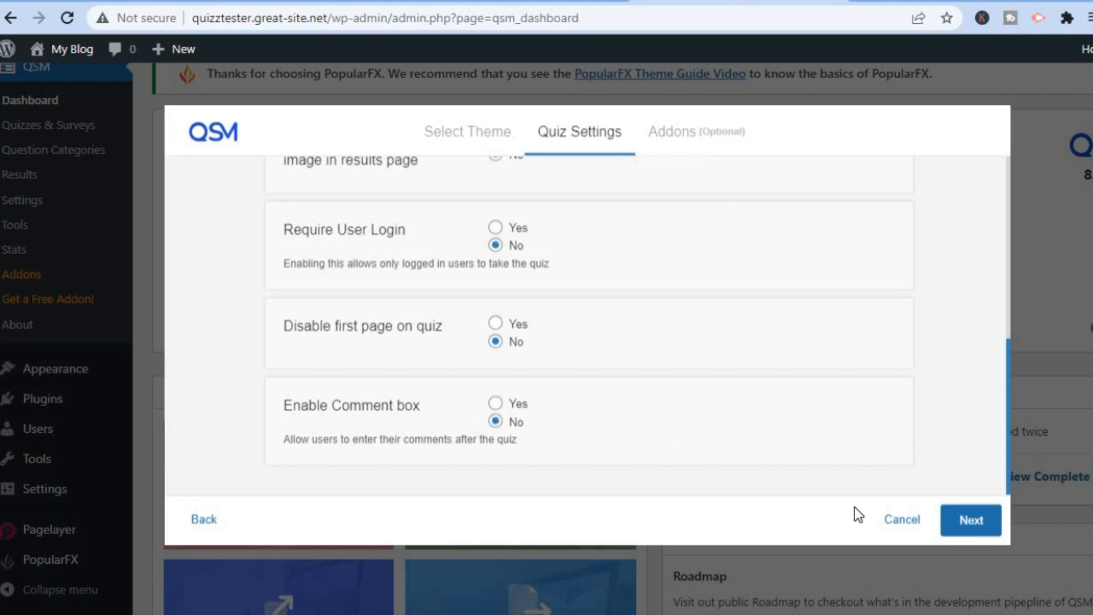
click(971, 521)
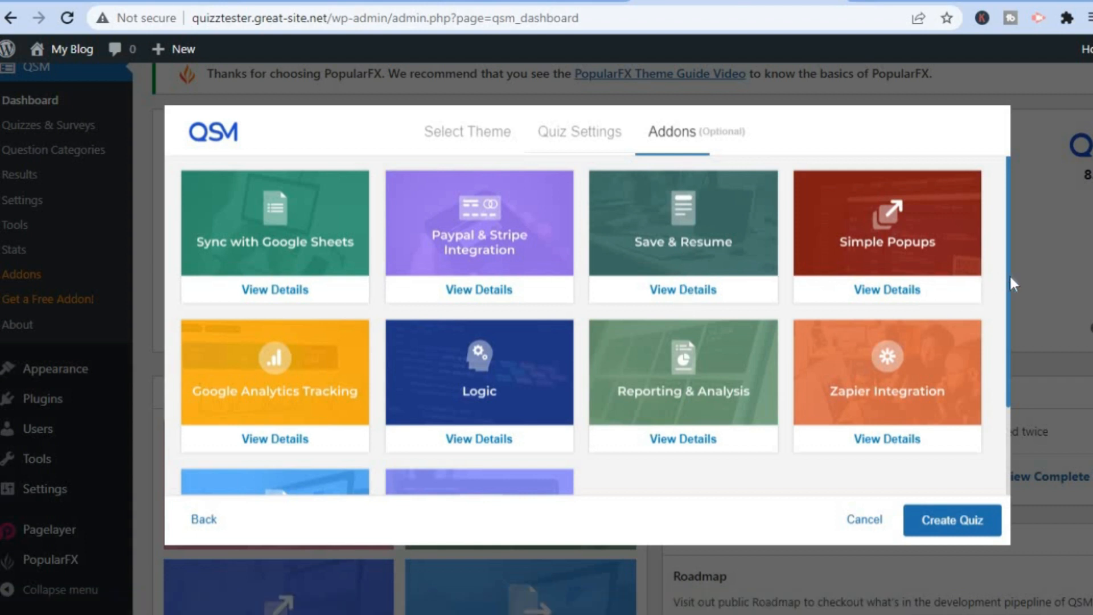
scroll(1005, 409, down, 3)
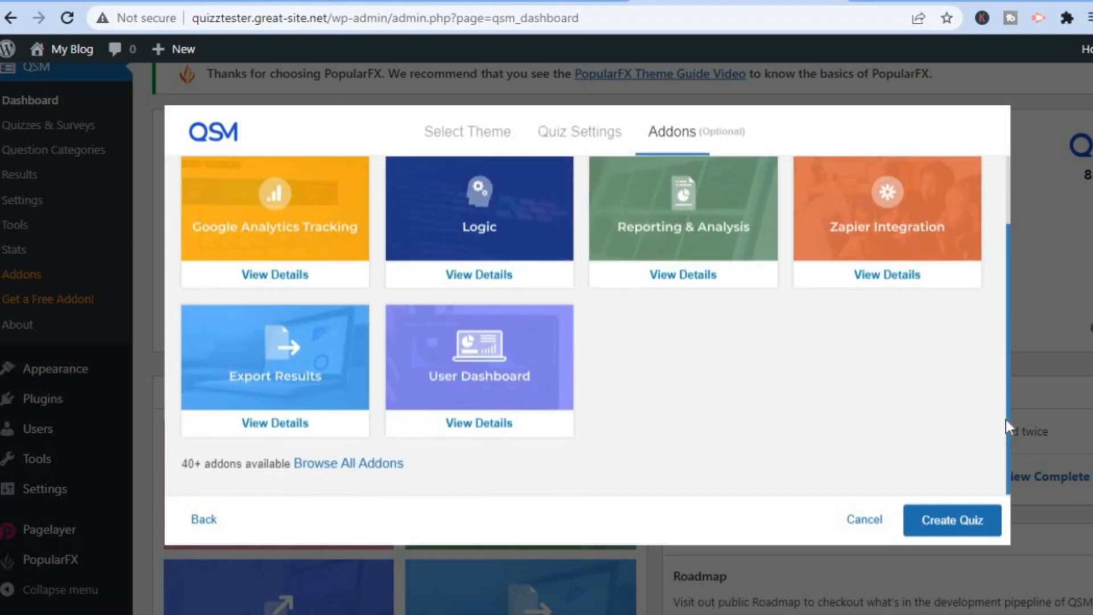
scroll(1019, 284, up, 3)
scroll(1016, 399, down, 3)
click(965, 523)
Create the test quiz and enter its first question, 'Whats your name'
click(961, 526)
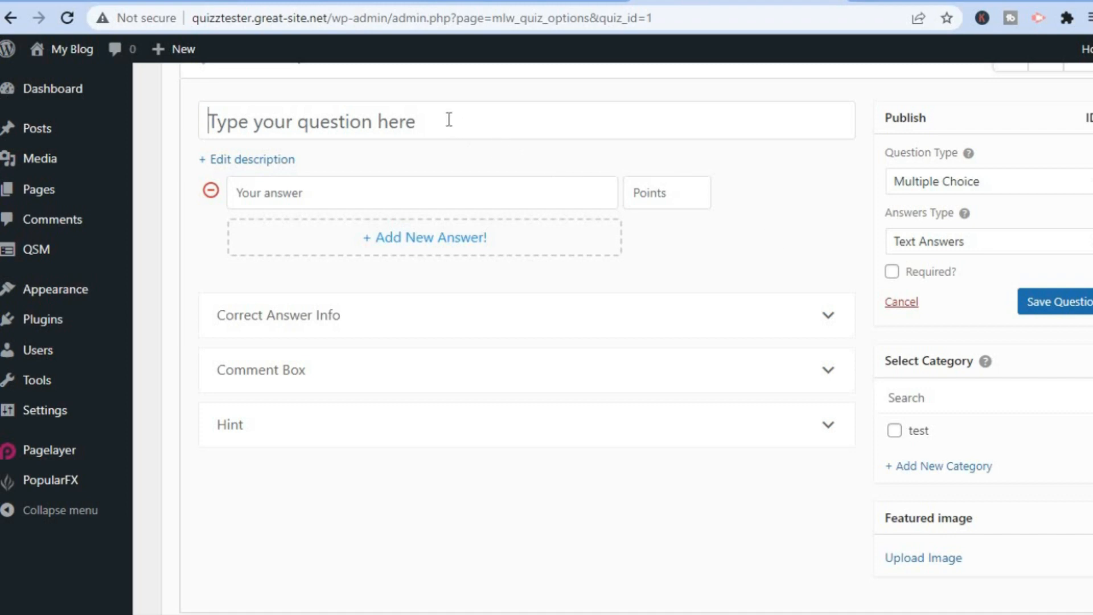
text(W)
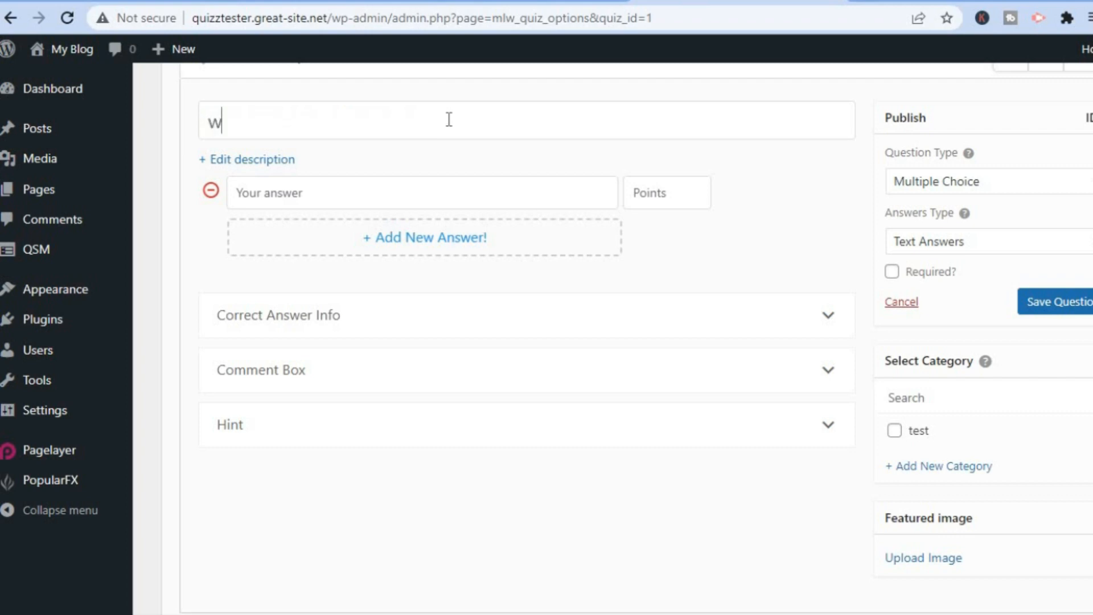
text(hats your name)
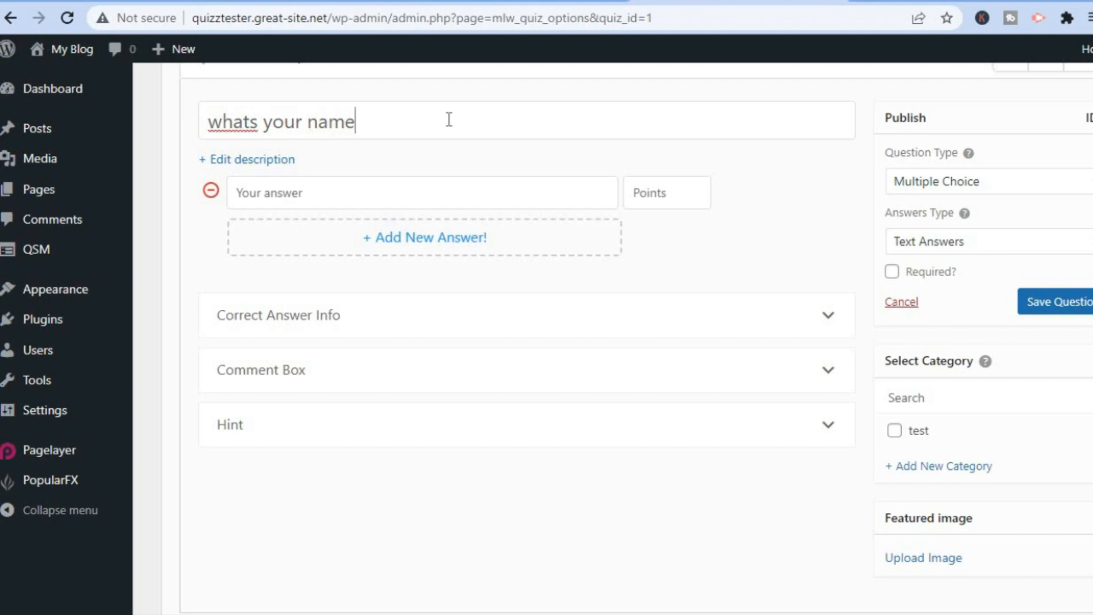
Add two answers, 'jason' and 'fred', to the question
click(401, 201)
text(j)
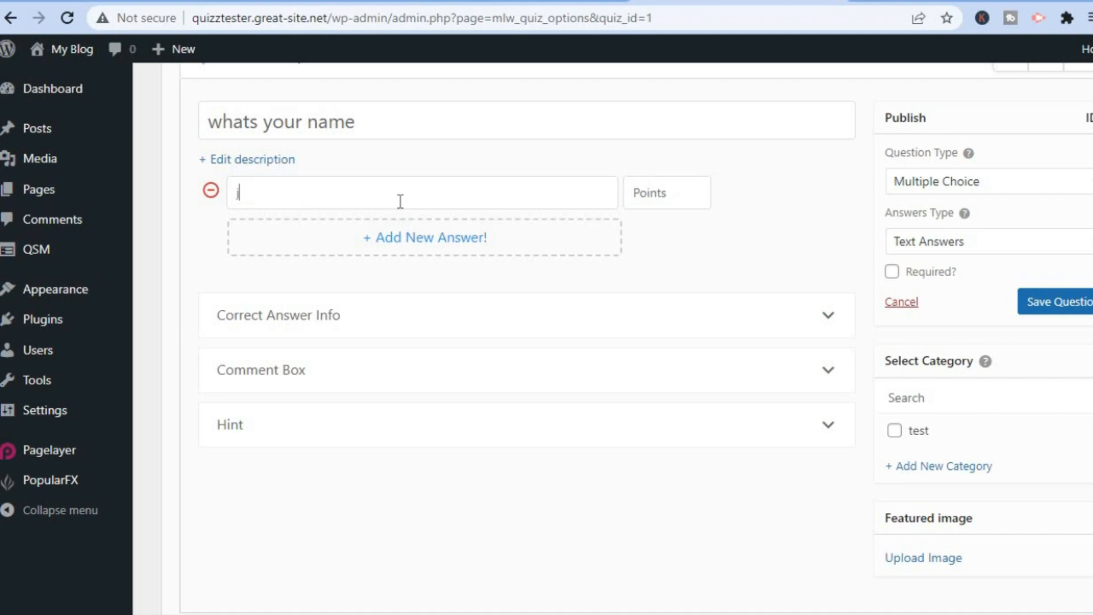
text(ason)
click(483, 242)
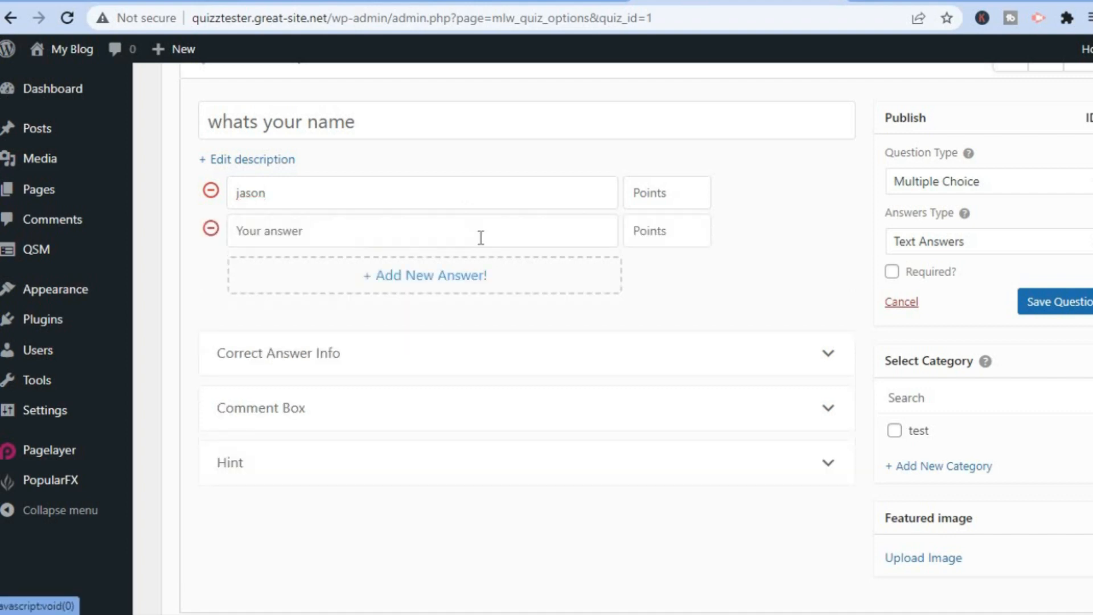
click(339, 228)
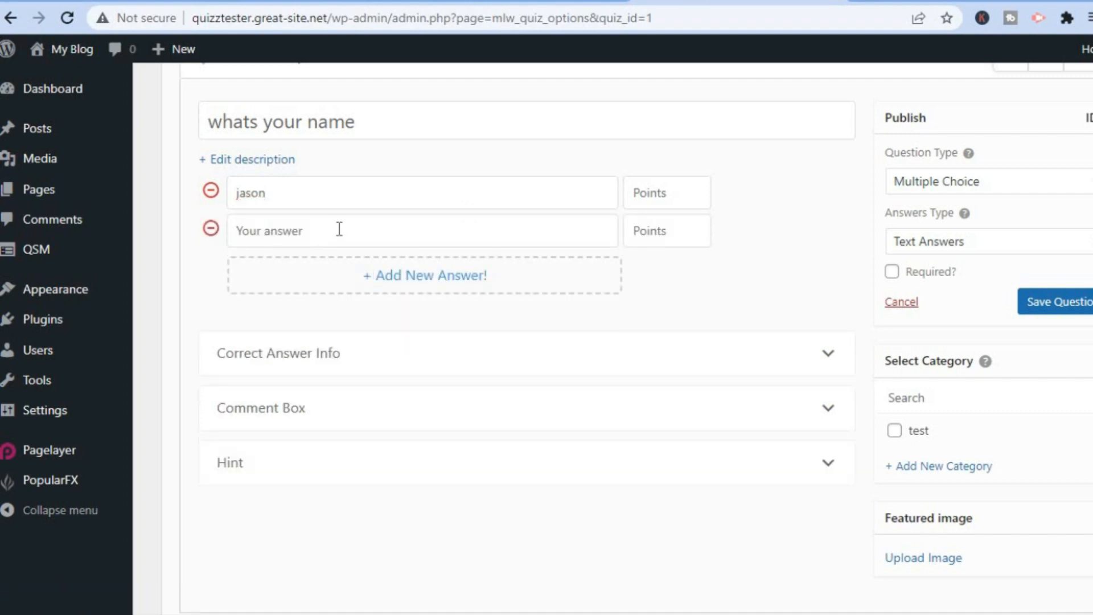
text(fred)
Give jason 2 points and fred 5 points, then expand Correct Answer Info
click(663, 188)
text(2)
click(662, 238)
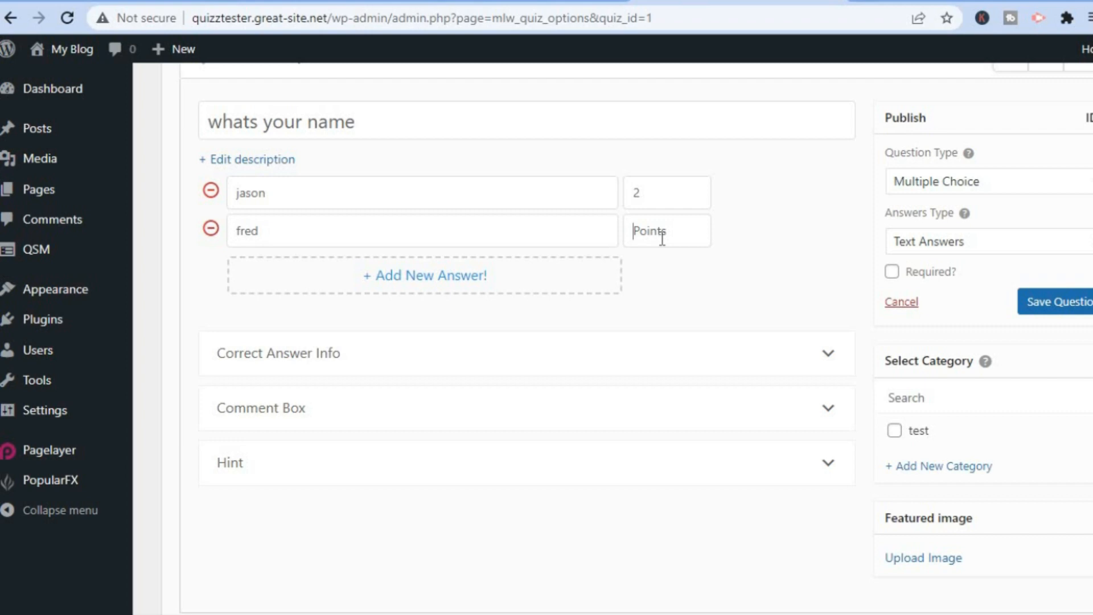
text(5)
click(318, 357)
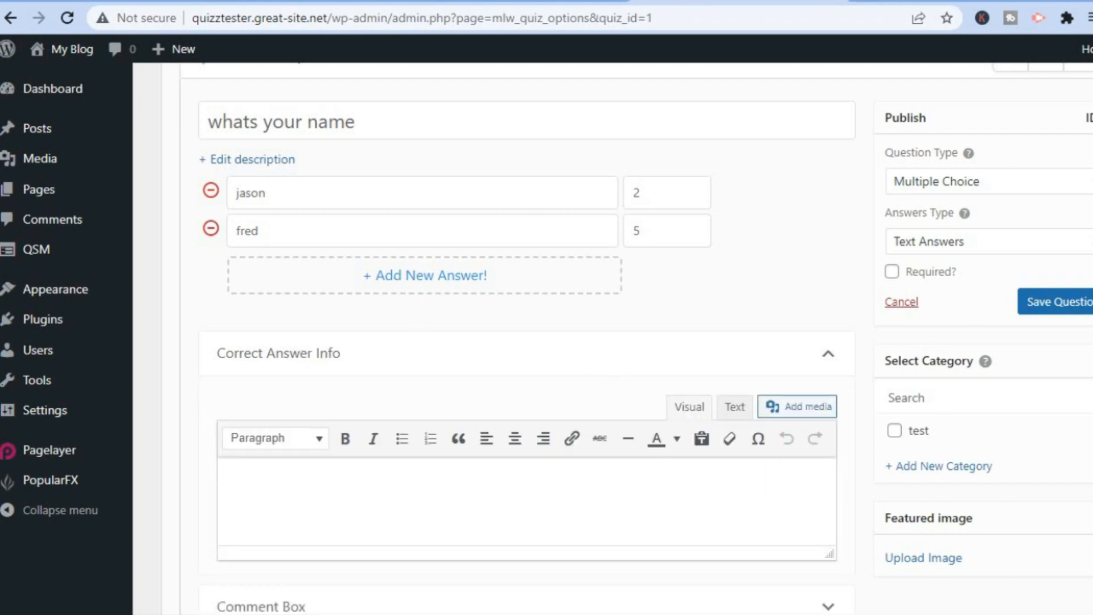
Expand the question's comment box and hint options
scroll(512, 341, down, 4)
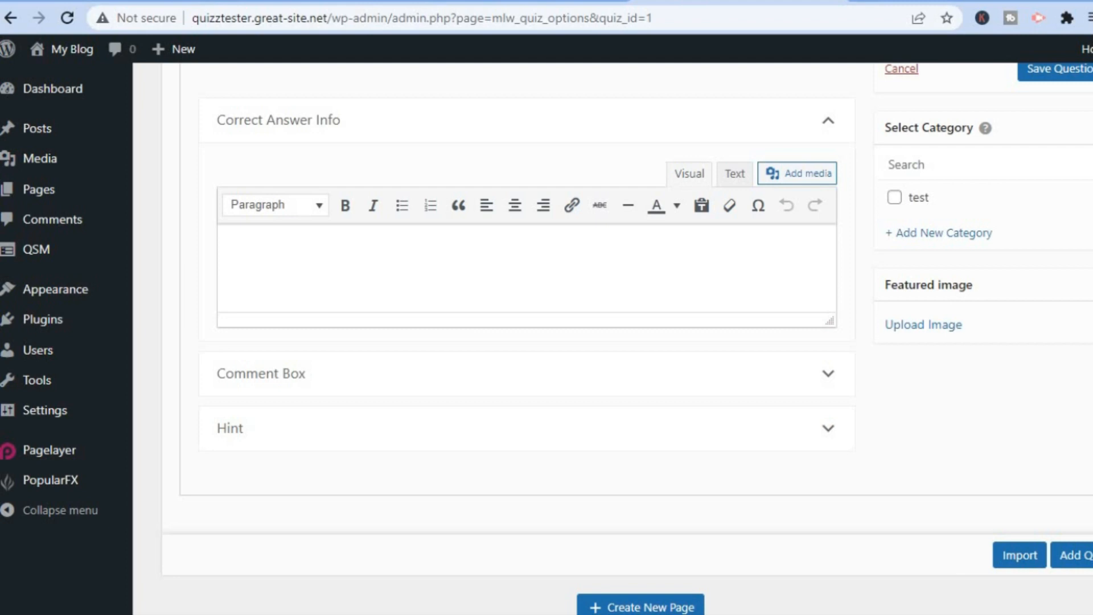
click(499, 378)
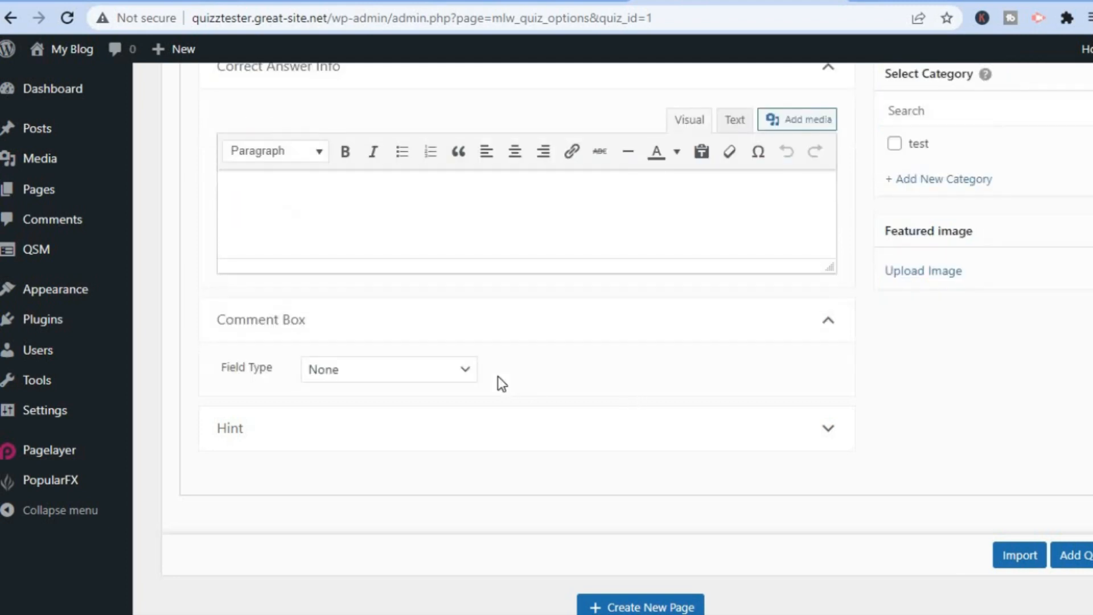
click(436, 447)
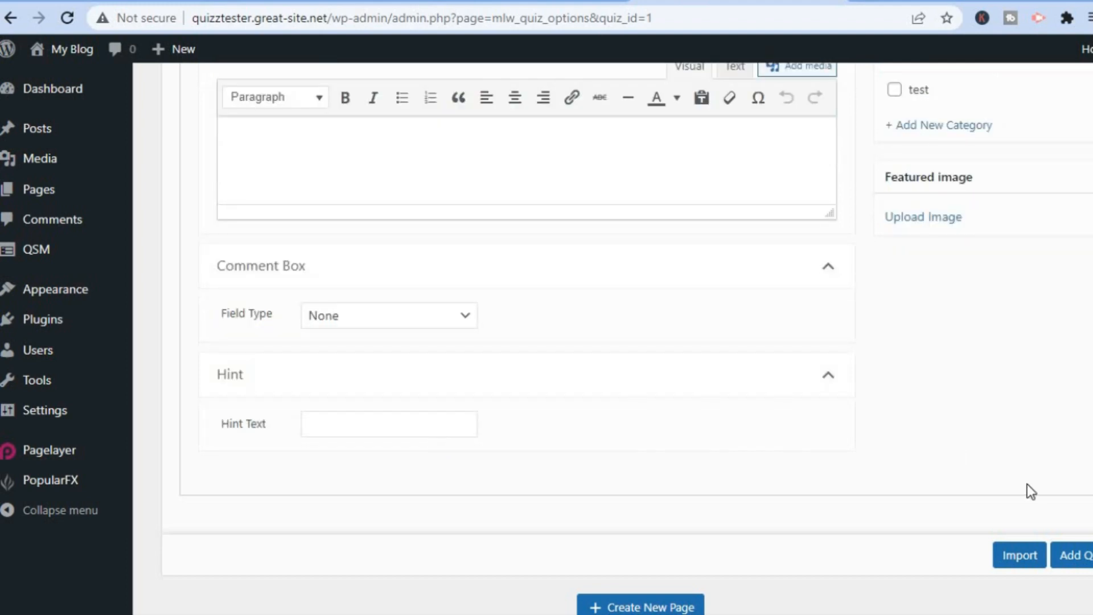
scroll(966, 568, up, 6)
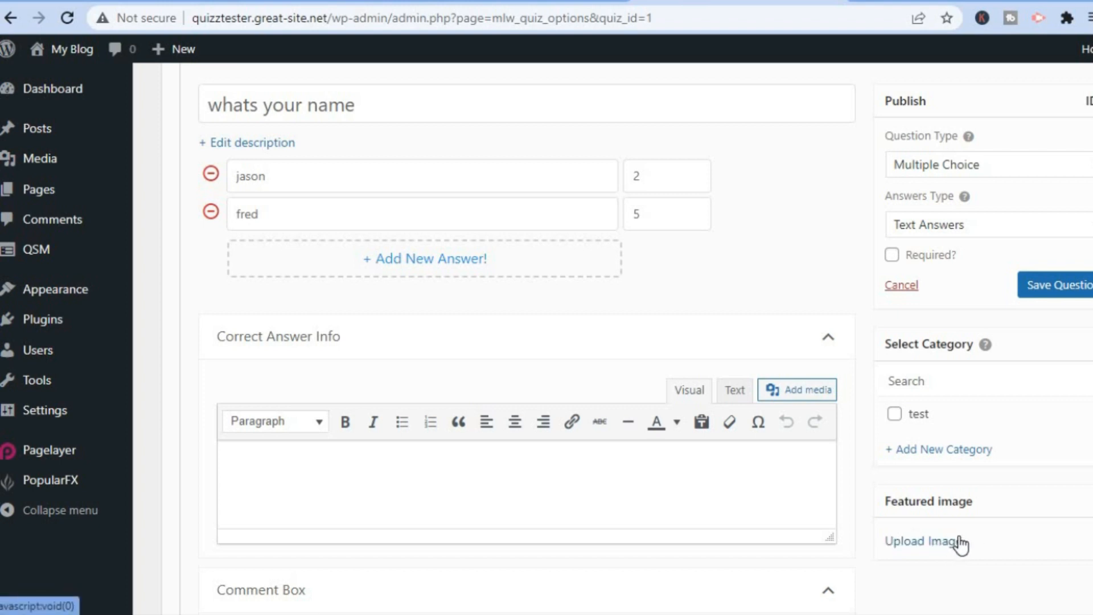
scroll(961, 544, up, 2)
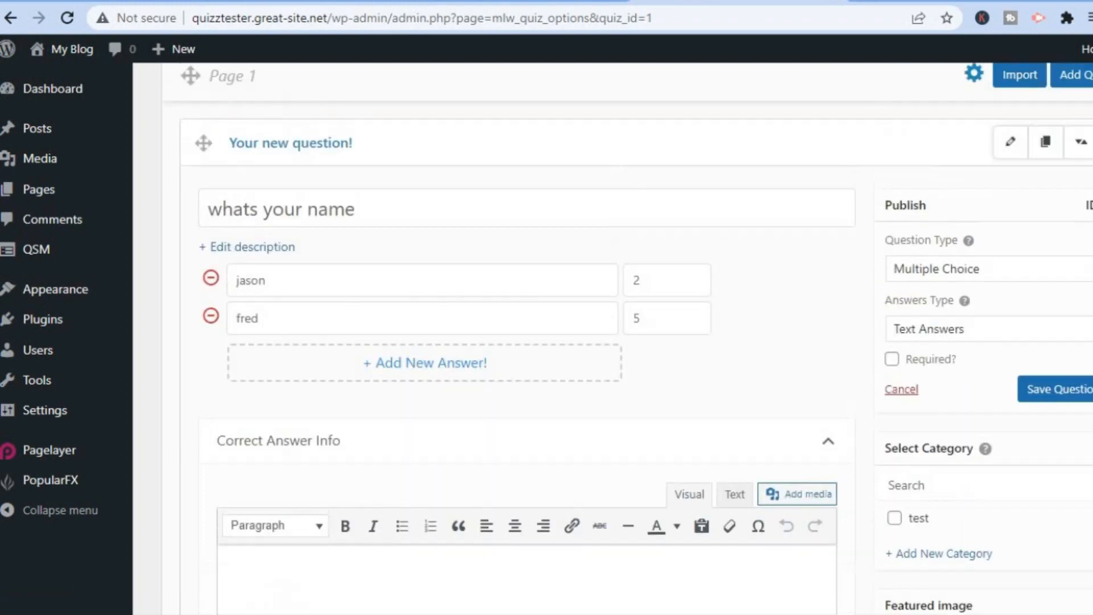
scroll(993, 334, up, 1)
Keep Multiple Choice as the question type and Text Answers as the answer type
click(985, 335)
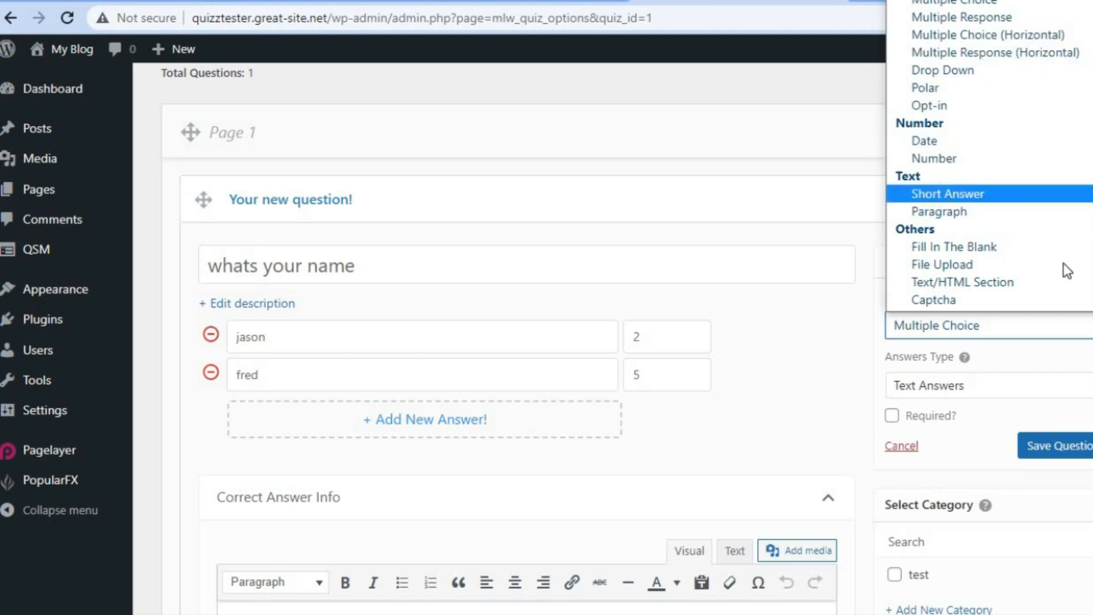
scroll(968, 247, down, 2)
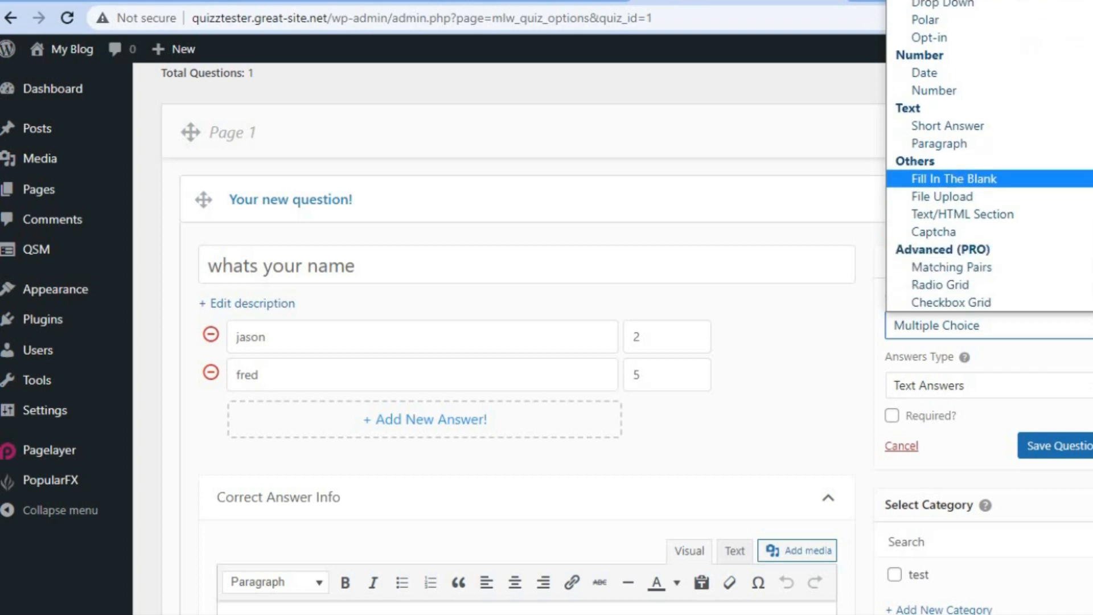
key(Escape)
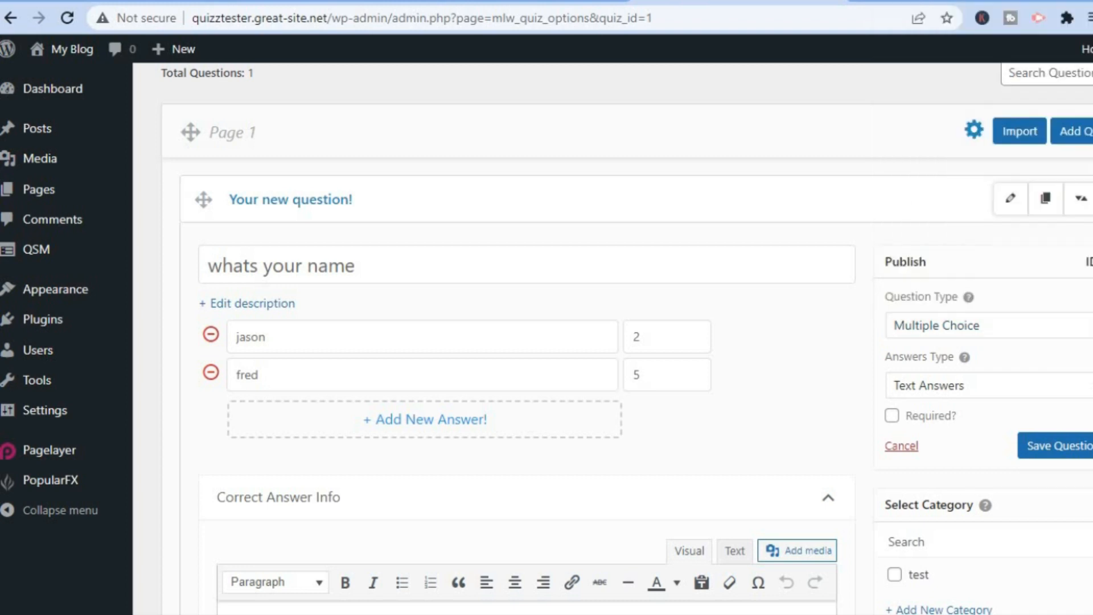
scroll(1059, 322, down, 1)
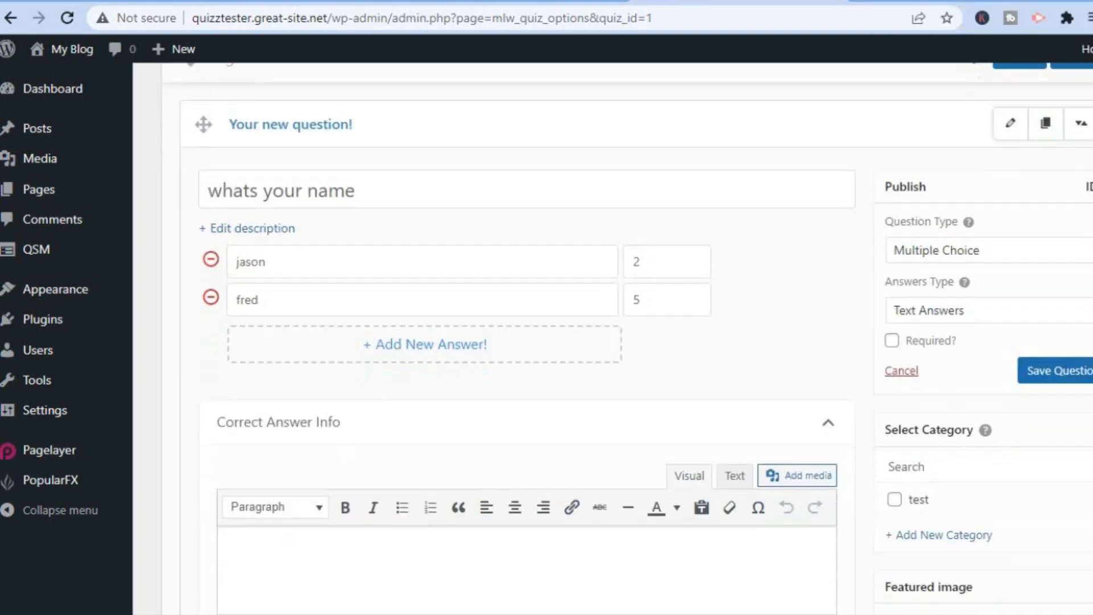
click(1073, 316)
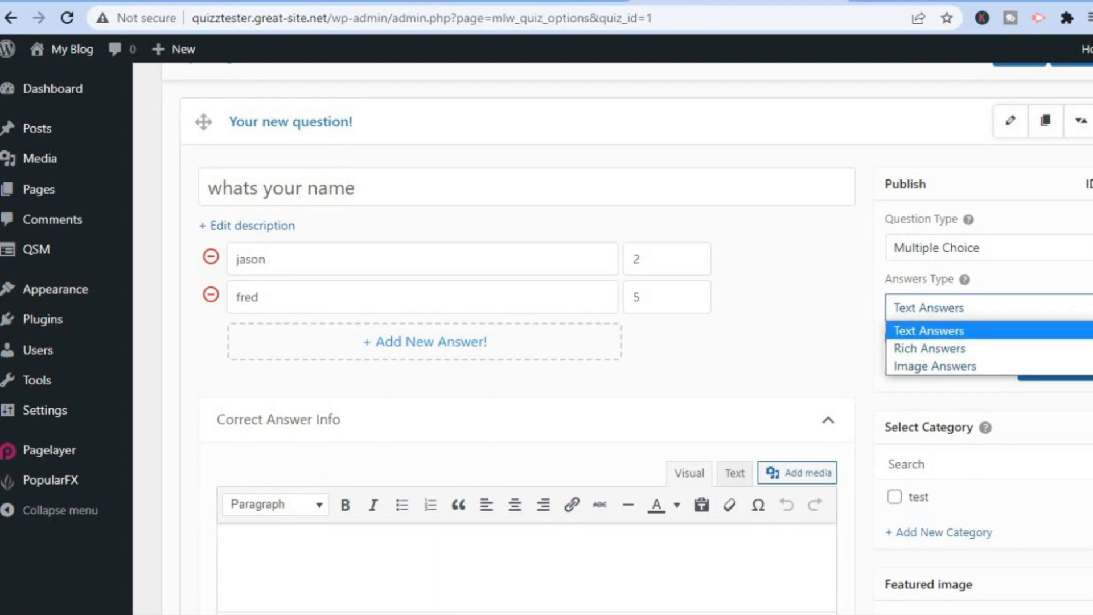
click(1071, 316)
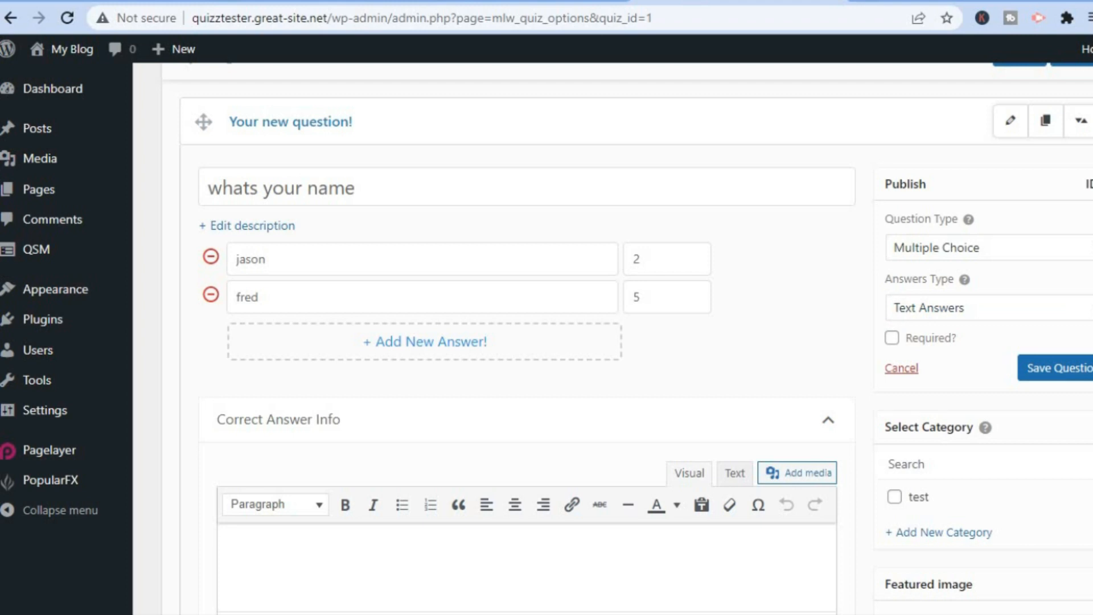
Save the 'whats your name' question
scroll(627, 341, down, 6)
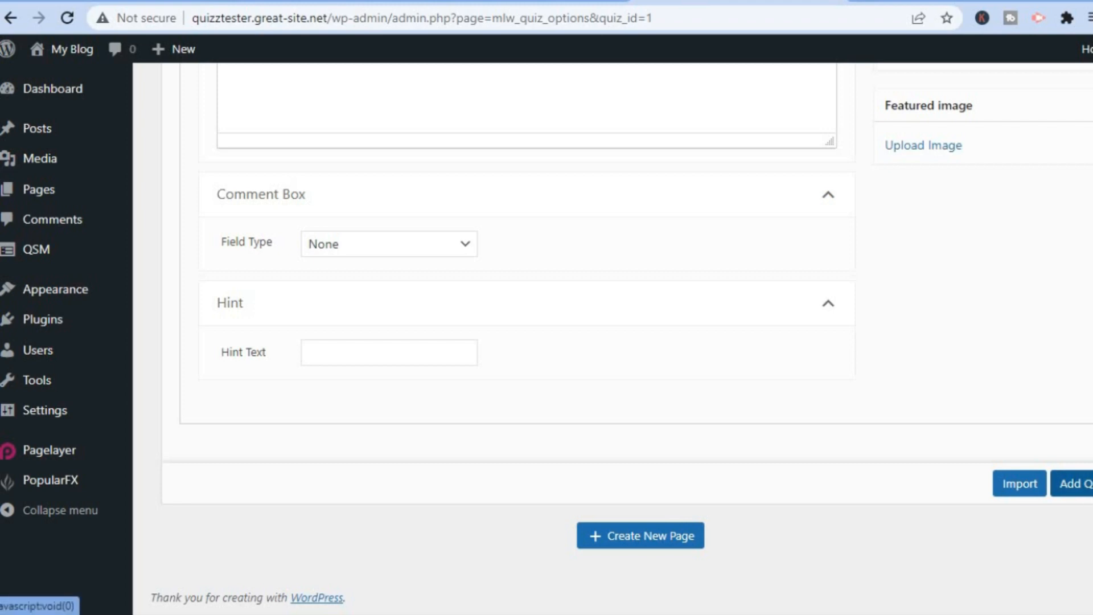
scroll(626, 341, up, 6)
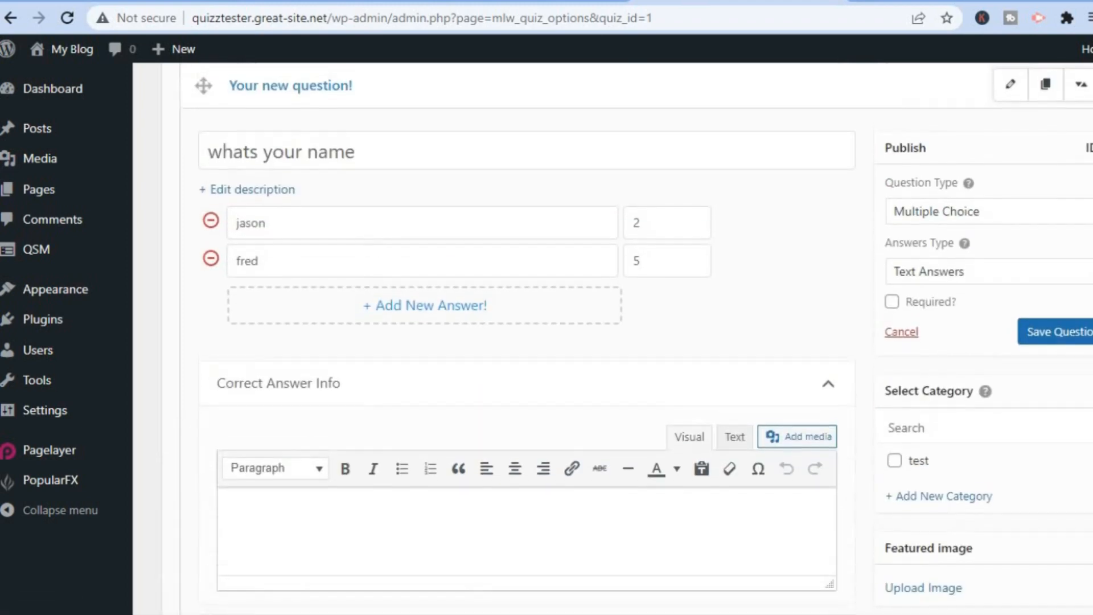
click(1082, 337)
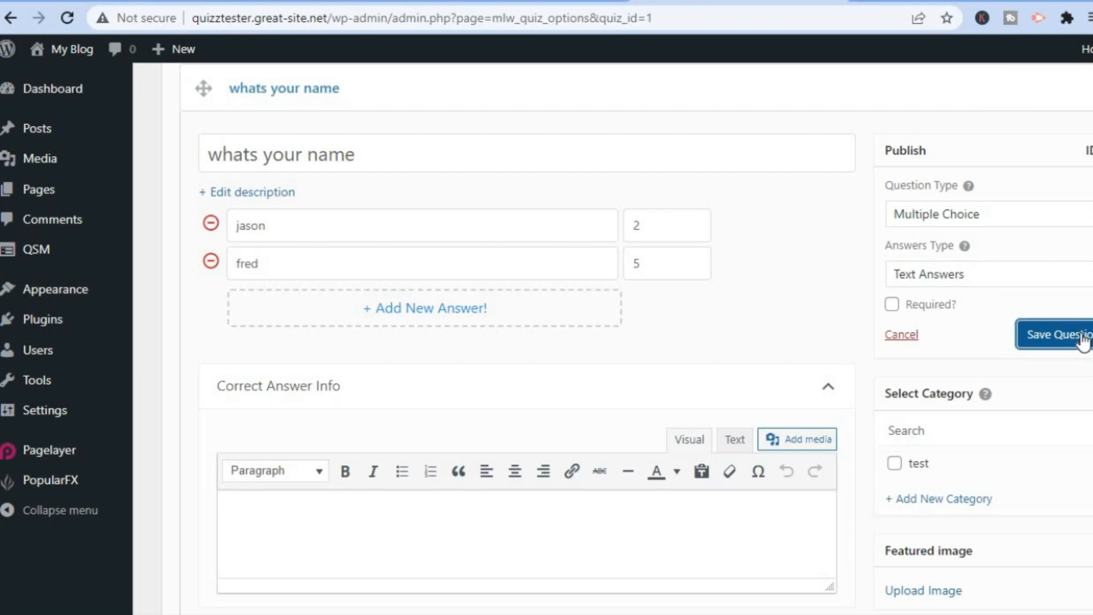
scroll(1082, 341, down, 7)
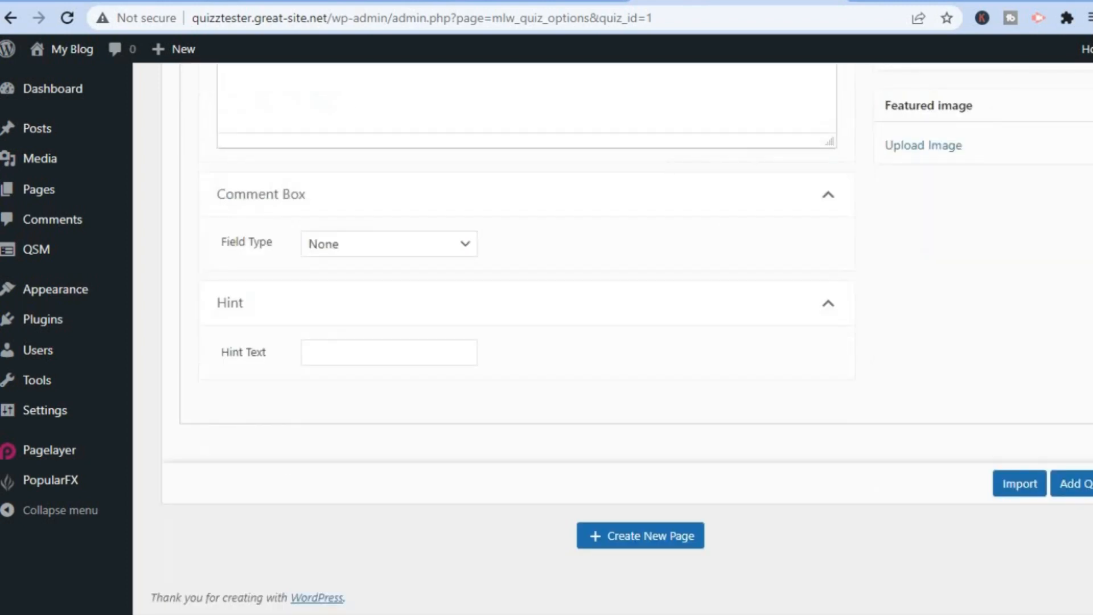
Add a second question to Page 1 and click into its question and answer fields
click(1088, 496)
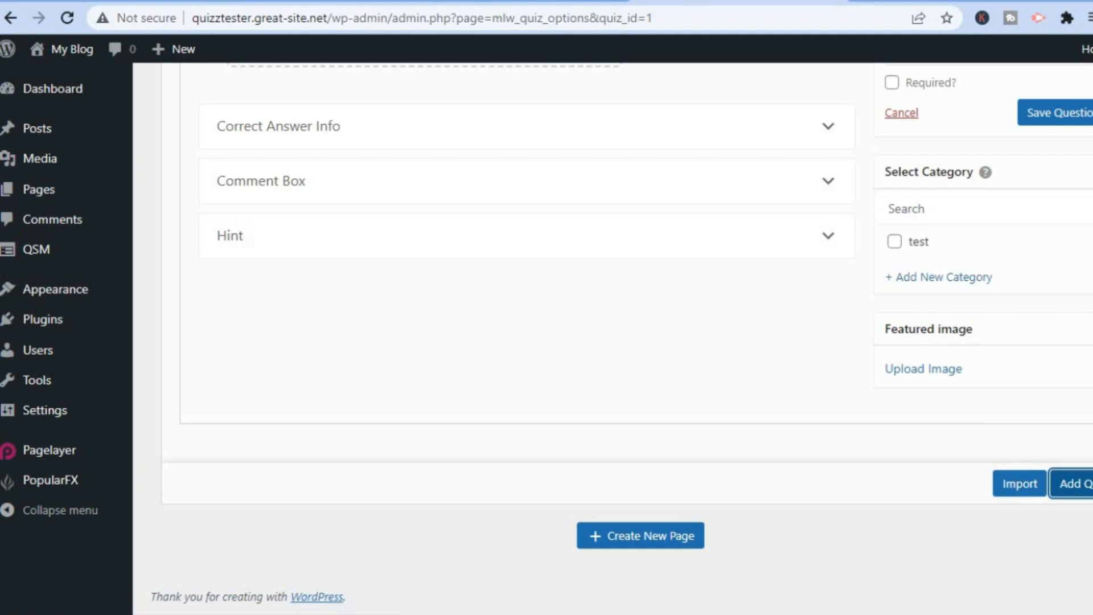
scroll(612, 338, up, 5)
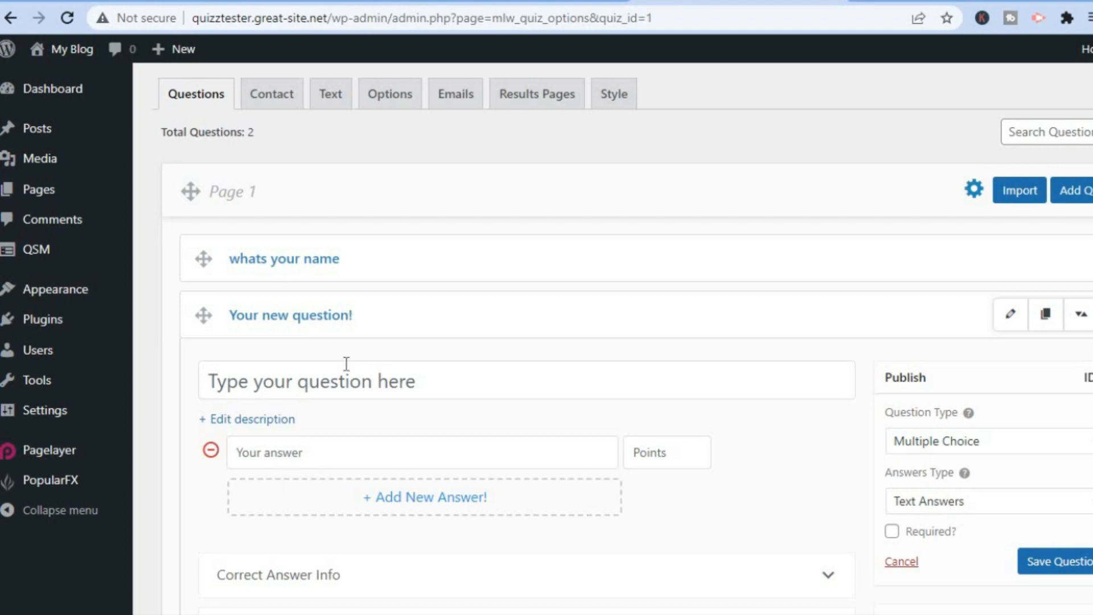
click(321, 389)
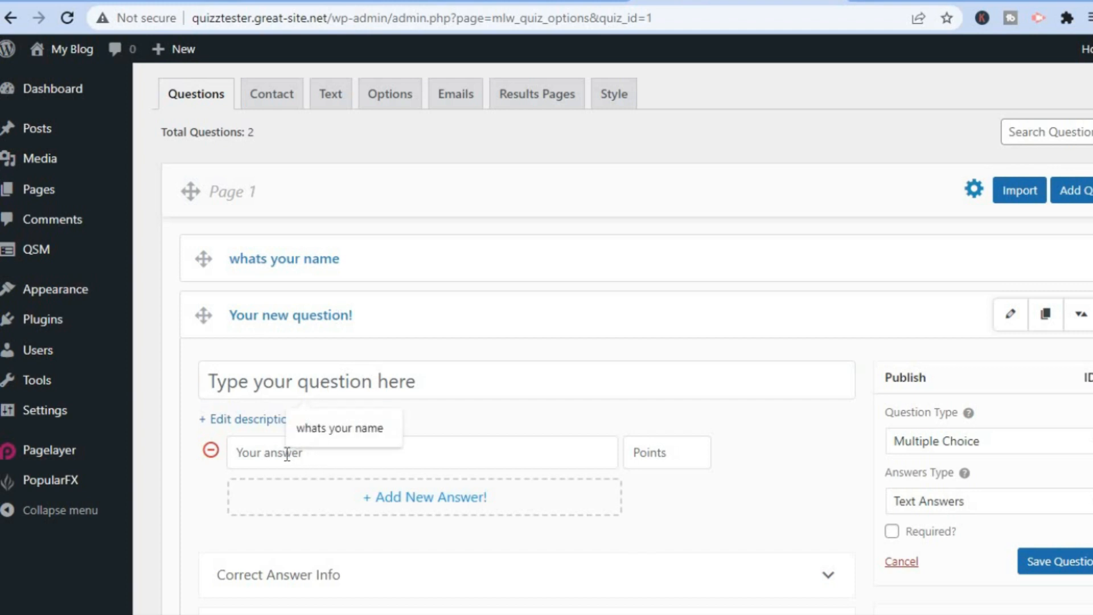
click(287, 453)
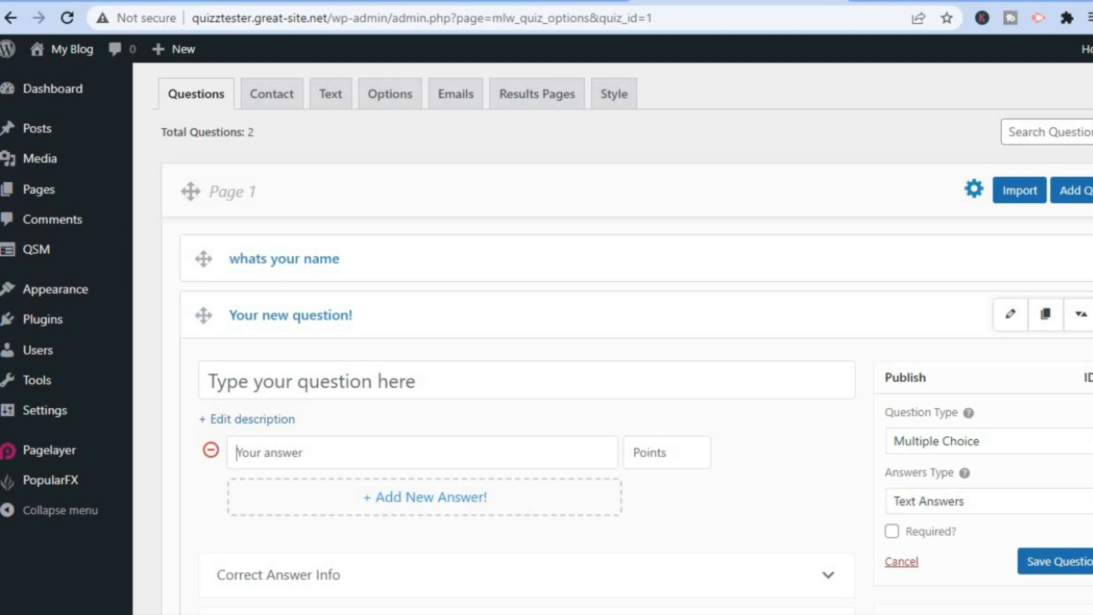
scroll(623, 338, up, 2)
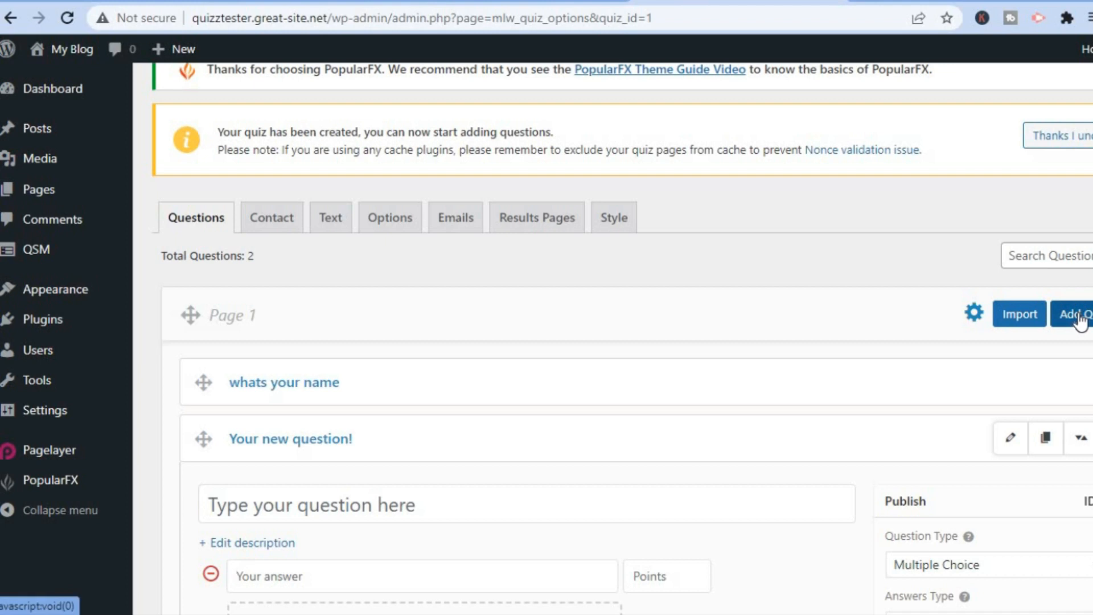
Collapse the new question's editor and switch to the Contact form settings
click(1013, 441)
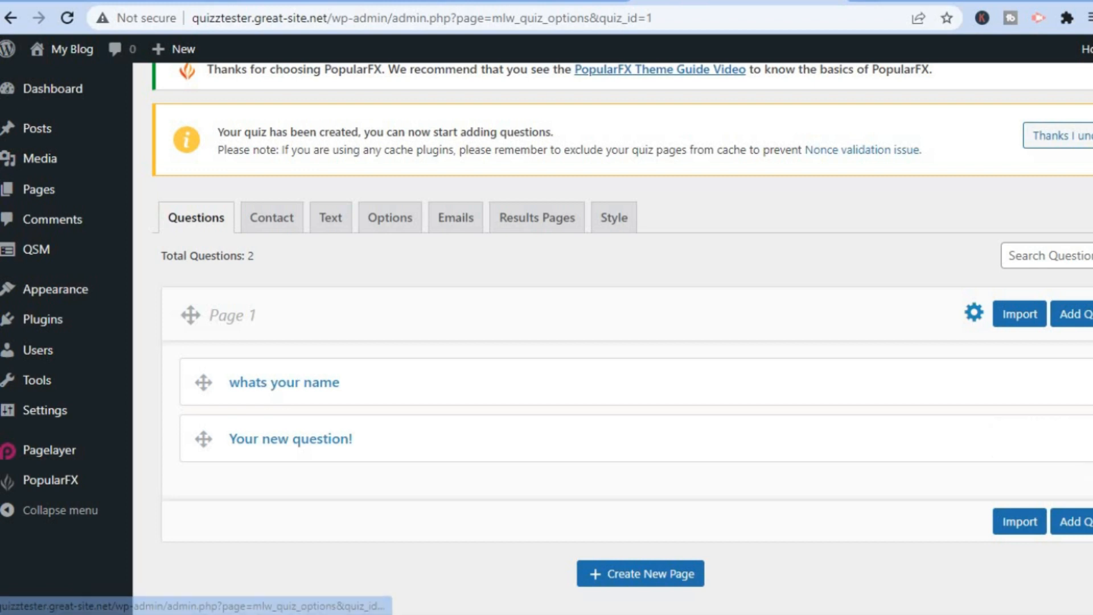
scroll(627, 342, down, 2)
scroll(674, 459, up, 2)
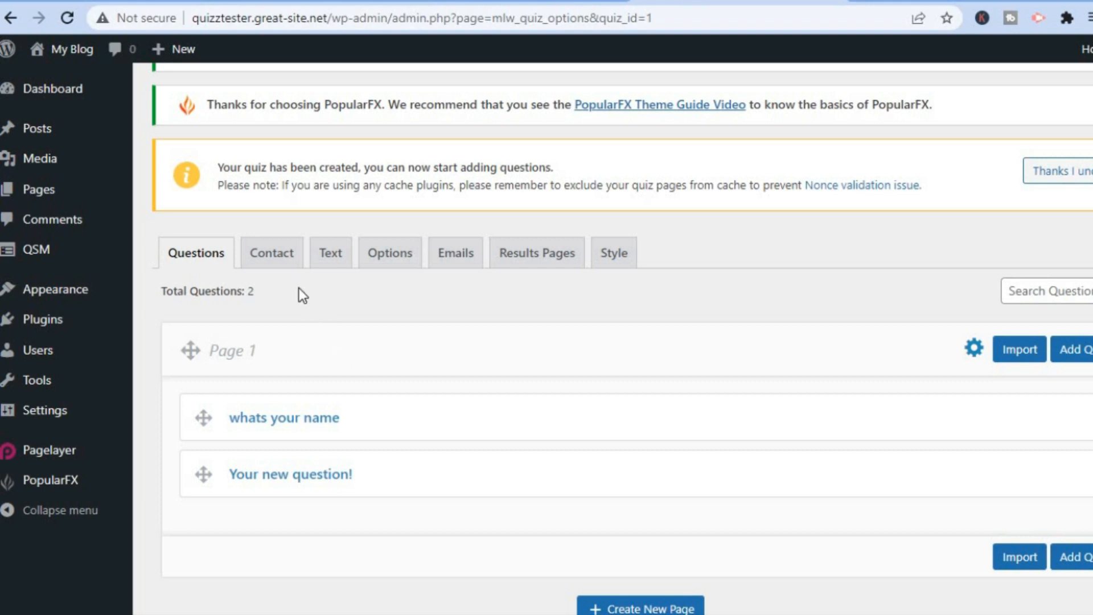
click(273, 255)
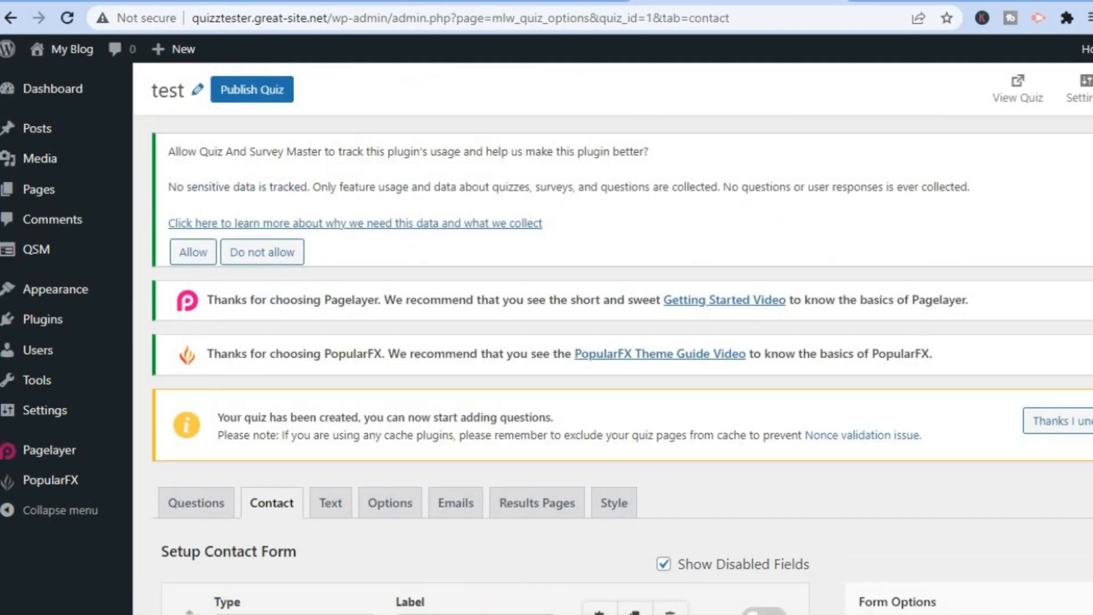
scroll(622, 334, down, 5)
scroll(623, 333, down, 1)
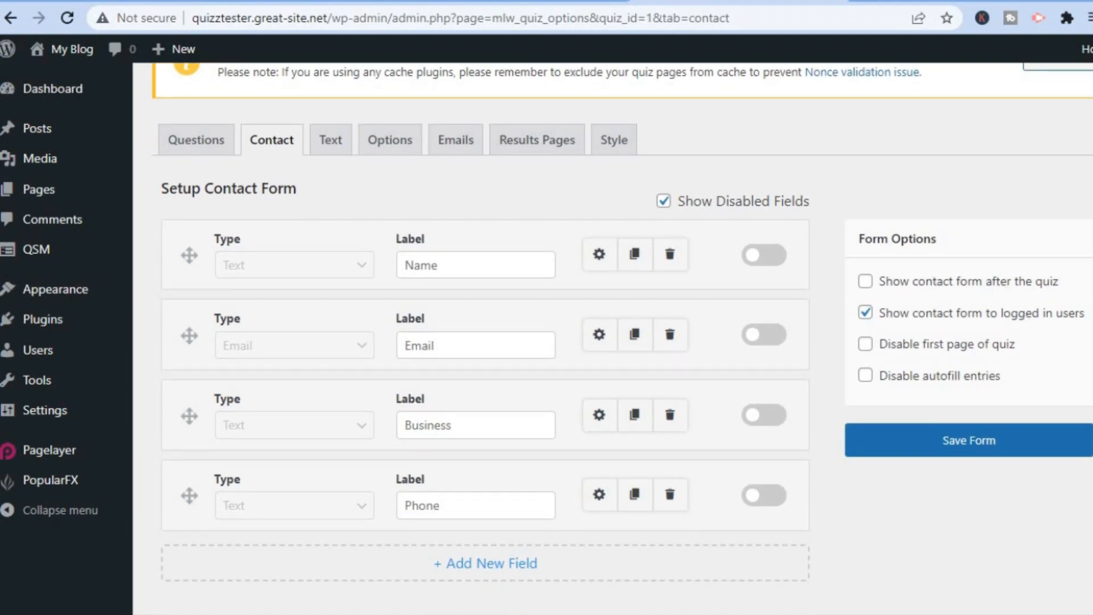
scroll(622, 339, up, 2)
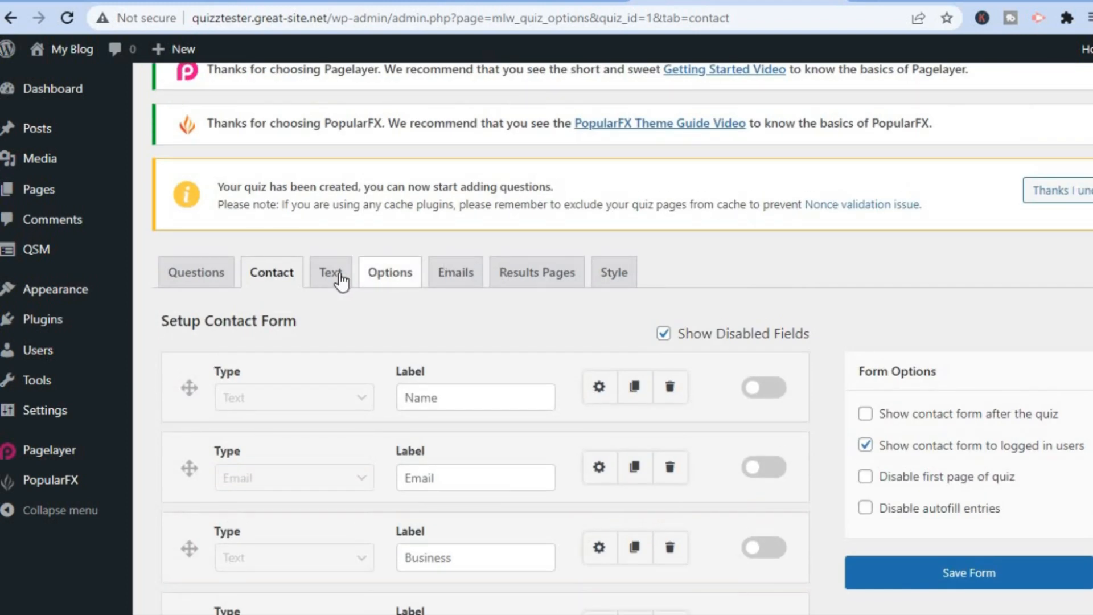
click(340, 272)
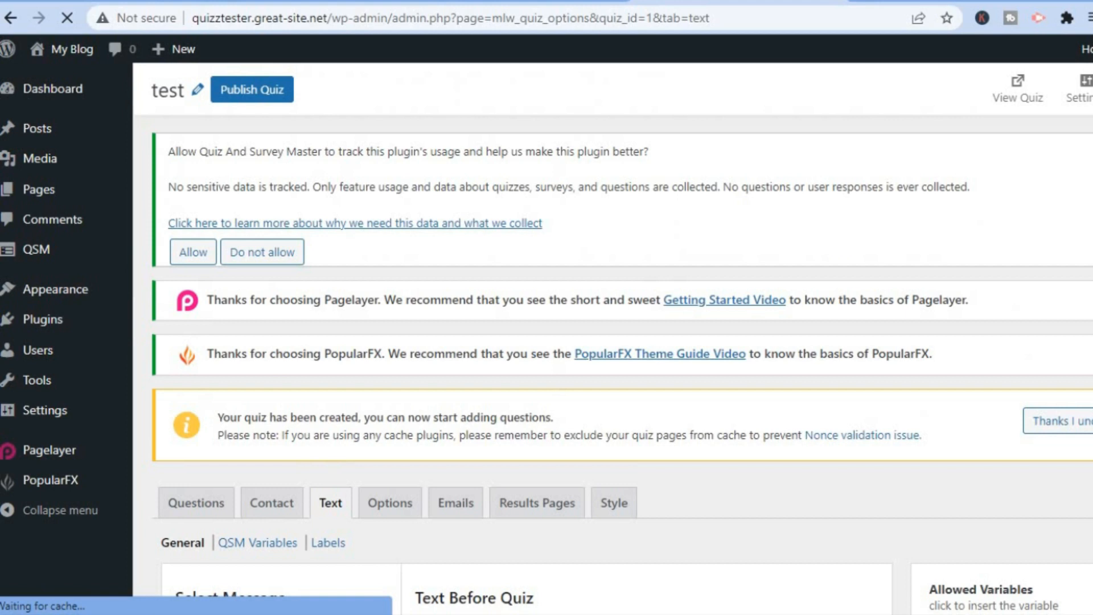
scroll(622, 339, down, 5)
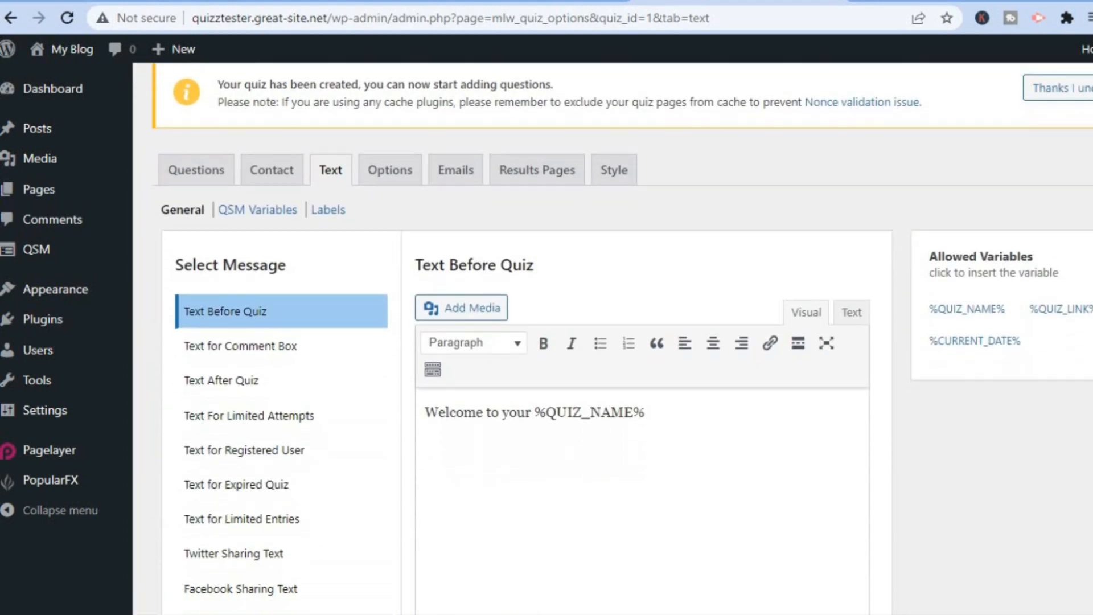
scroll(511, 426, down, 2)
scroll(511, 426, up, 6)
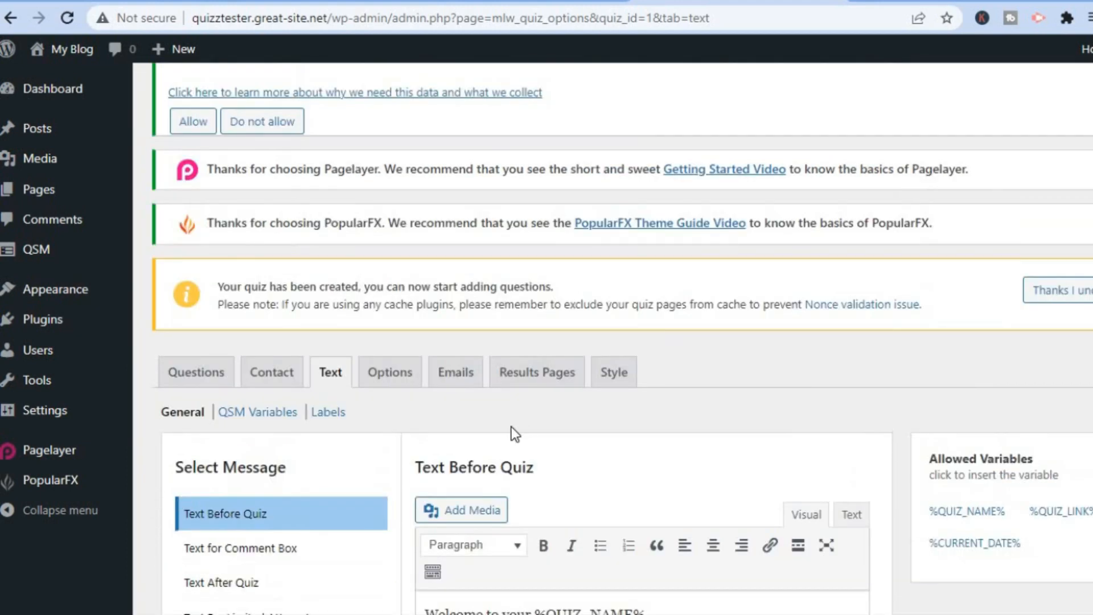
click(399, 390)
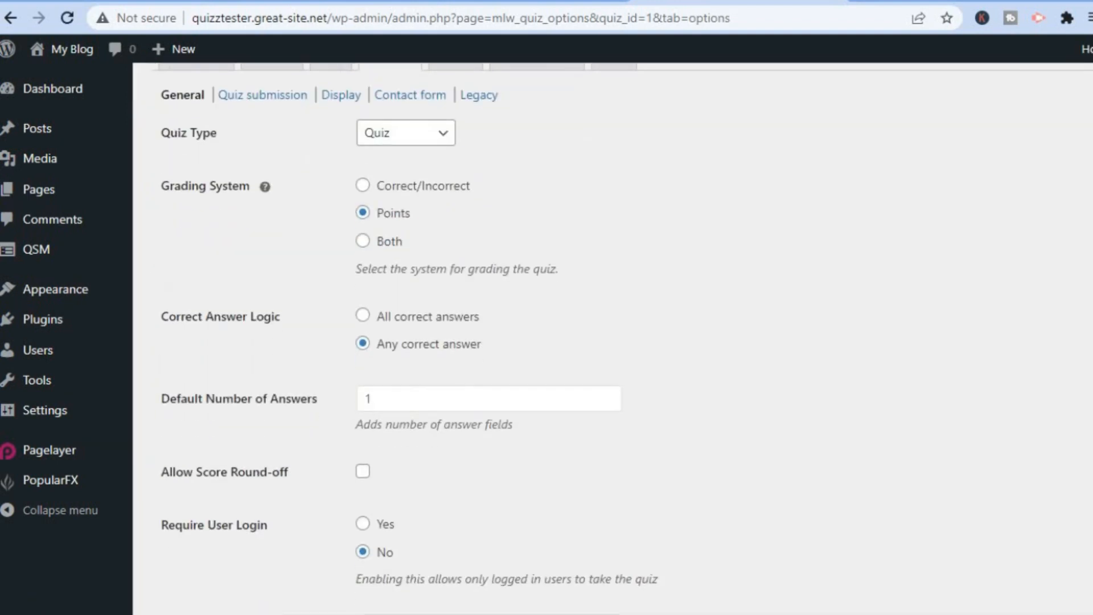
scroll(620, 342, down, 4)
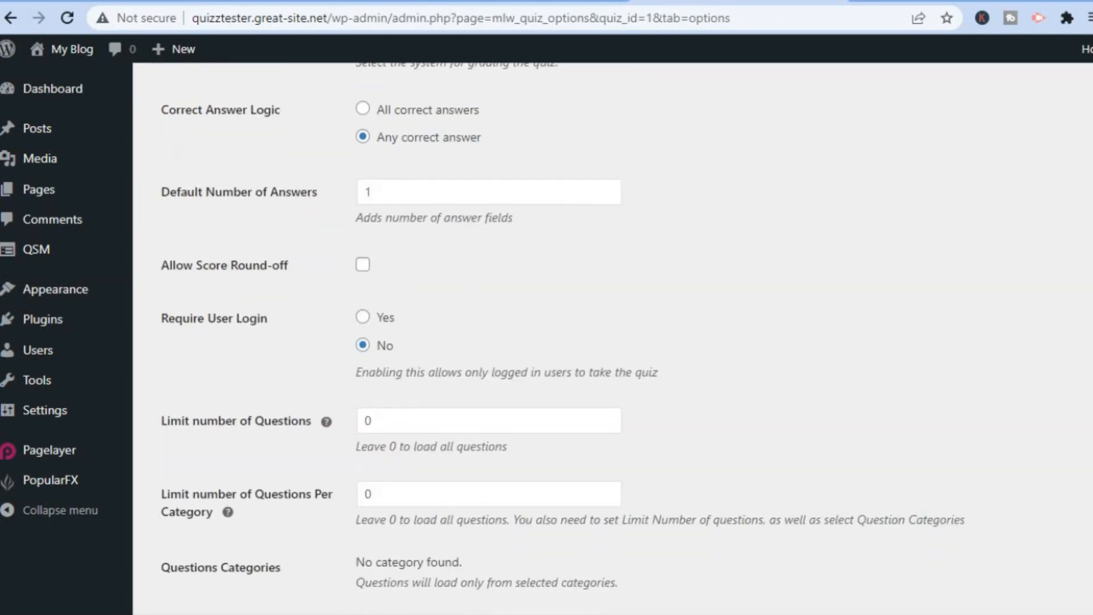
scroll(613, 338, up, 6)
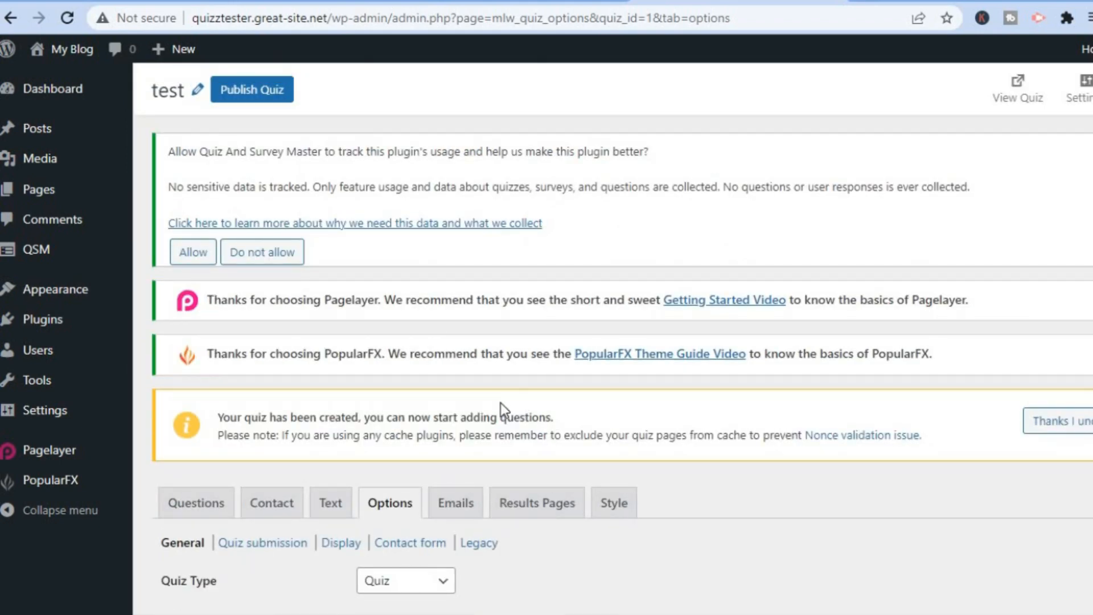
Look through the test quiz's Results Pages and Style settings
click(515, 506)
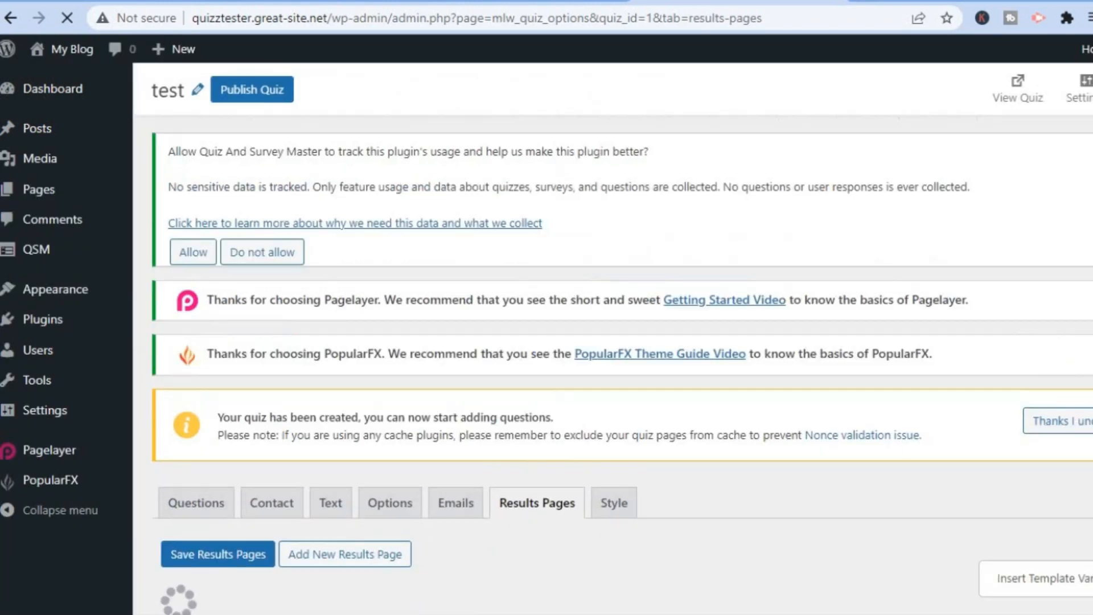
scroll(516, 514, down, 3)
scroll(613, 338, down, 2)
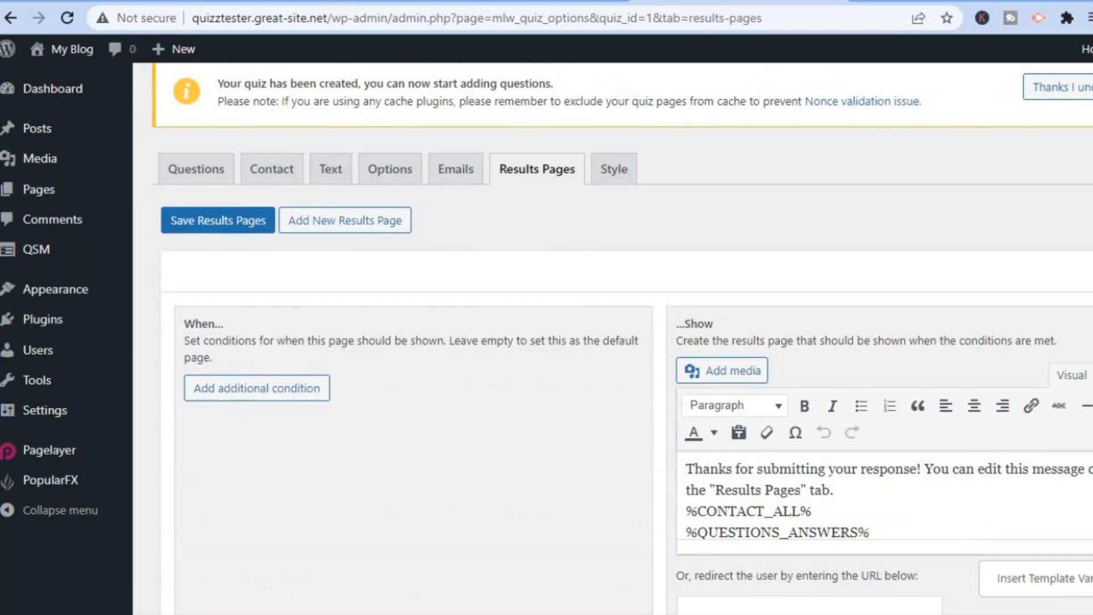
scroll(613, 338, down, 1)
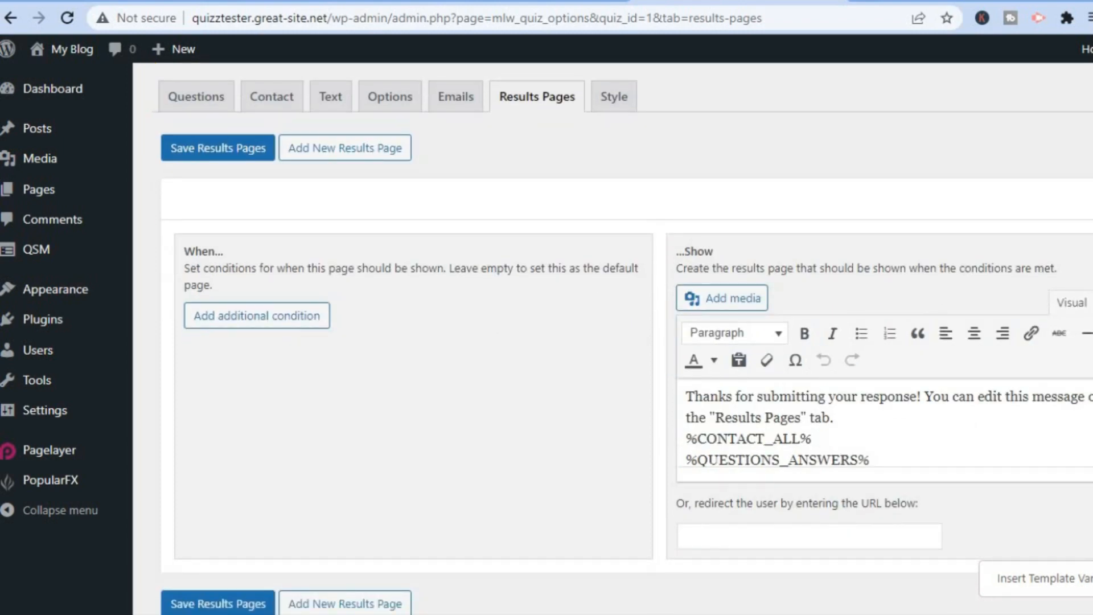
click(615, 98)
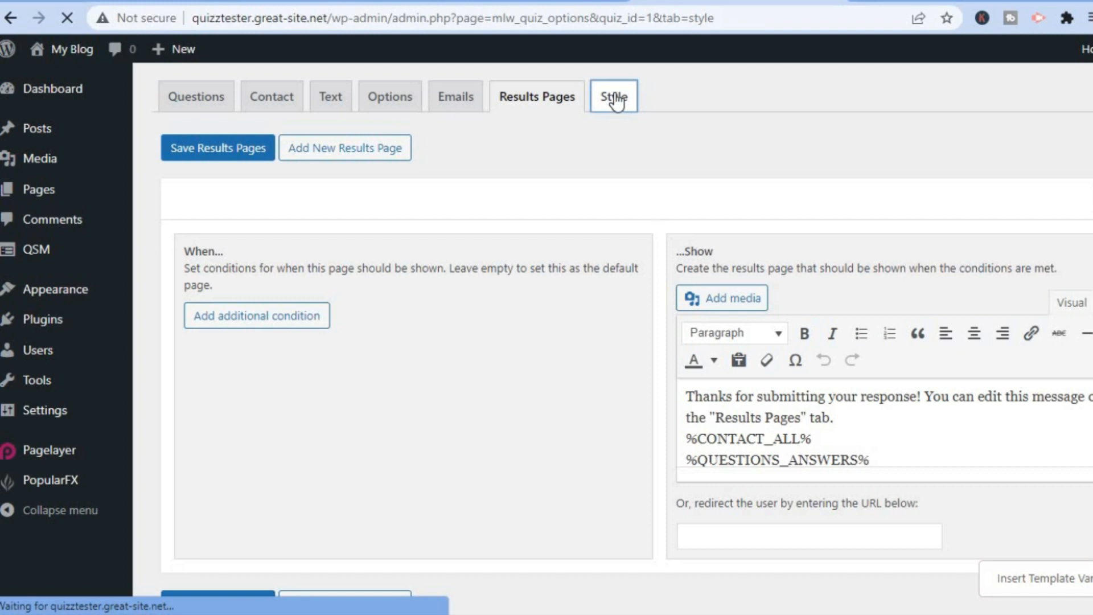
mouse_move(39, 252)
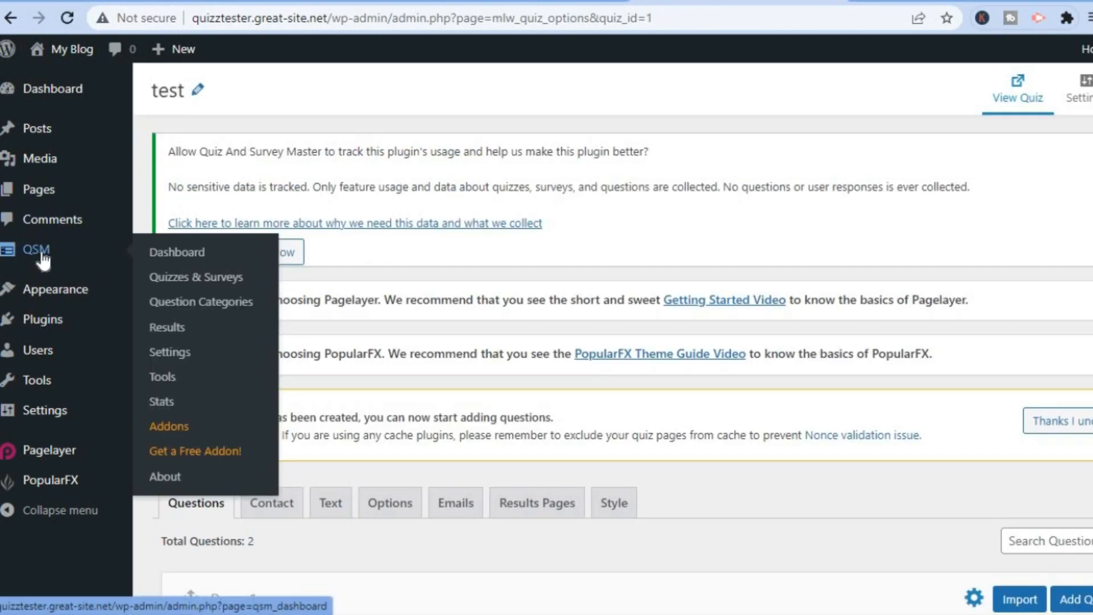
Go to the QSM dashboard and view the list of all quizzes
click(168, 256)
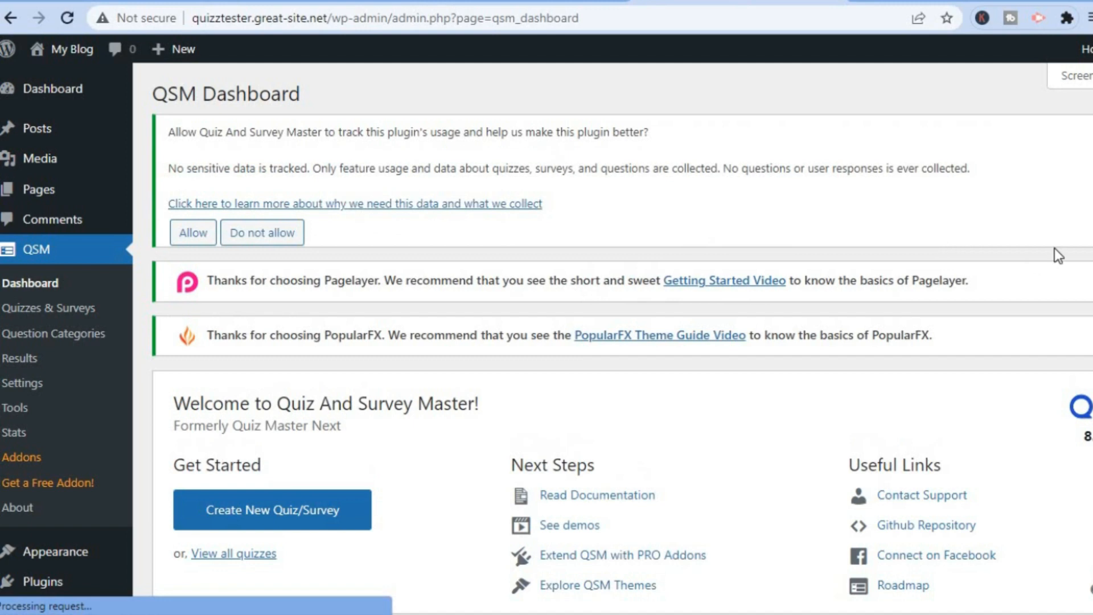
scroll(622, 339, down, 10)
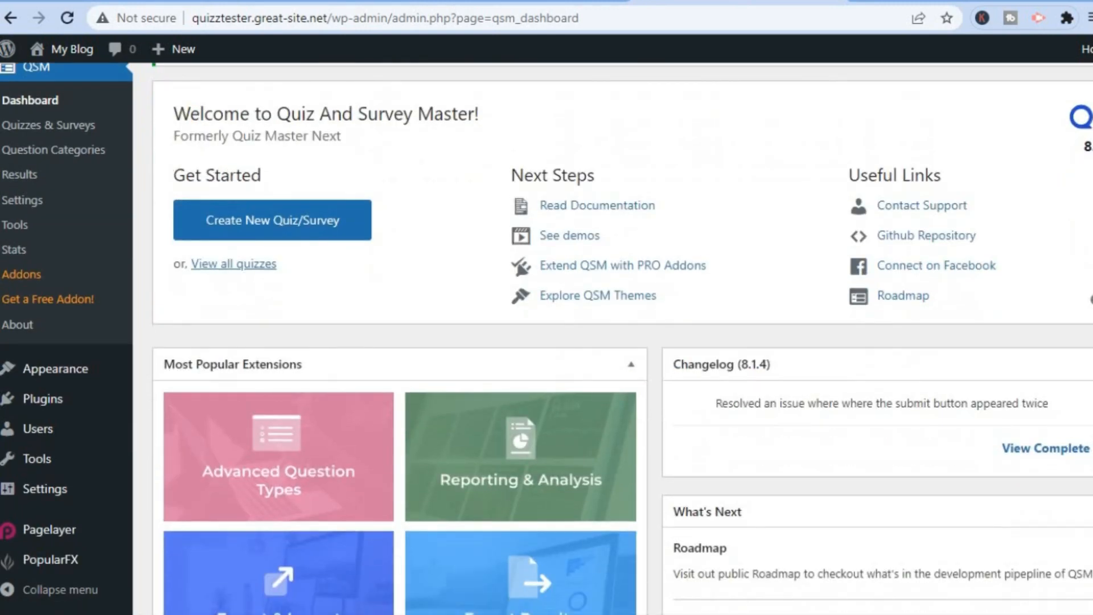
scroll(331, 408, up, 7)
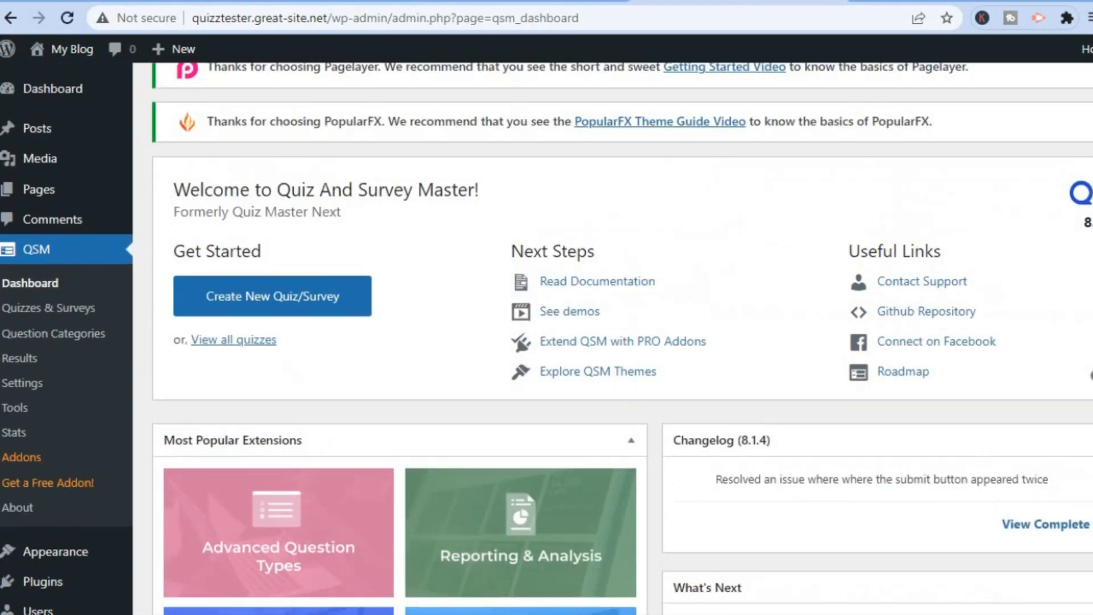
click(226, 347)
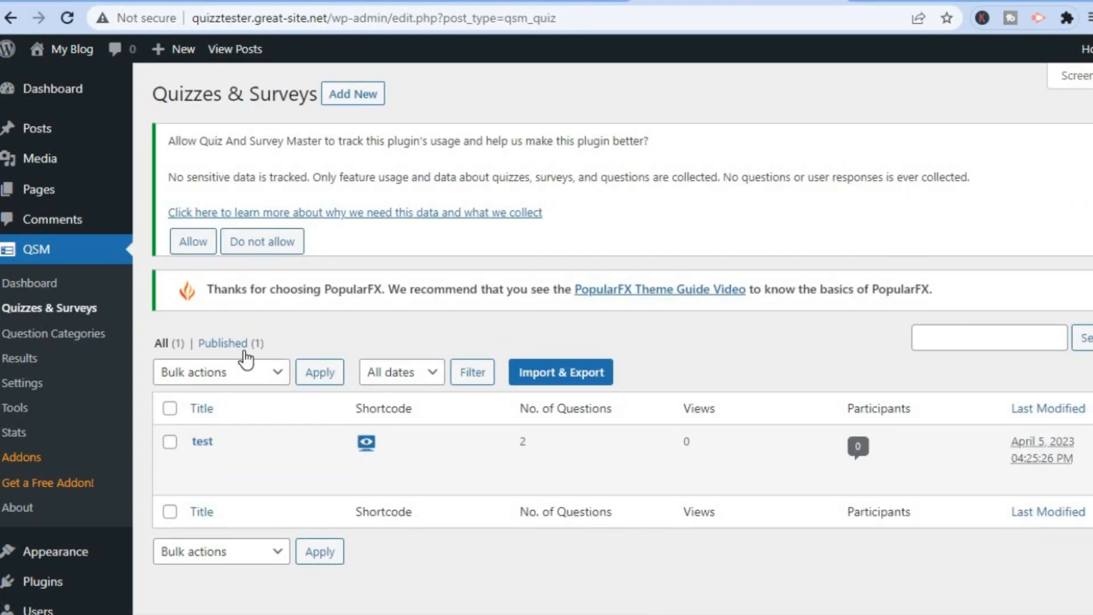
Copy the test quiz's embed shortcode [qsm quiz=1] and close the shortcode dialog
click(367, 443)
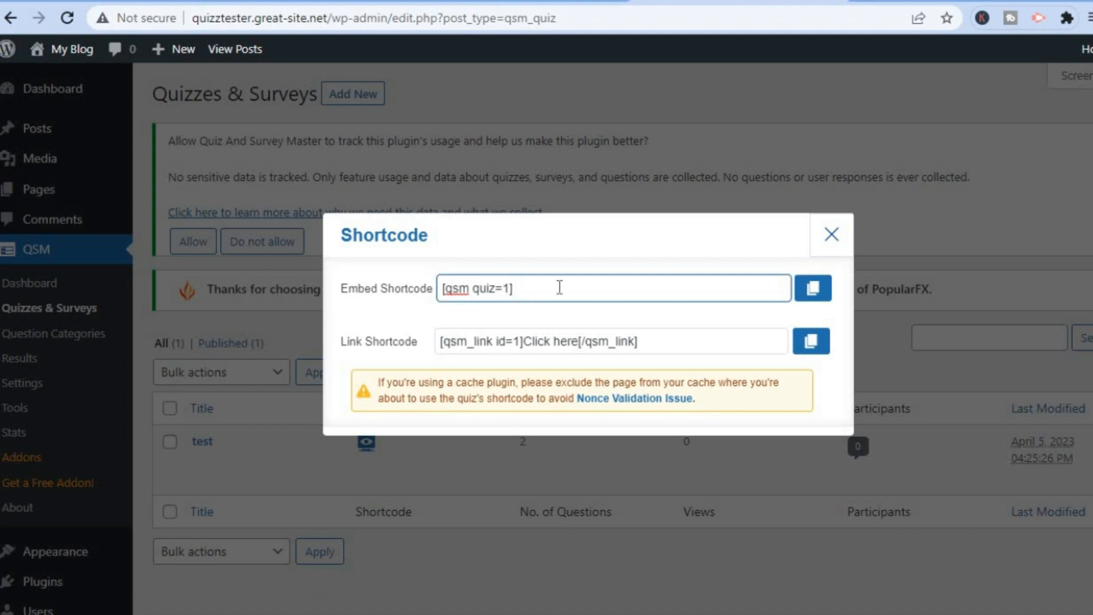
click(812, 291)
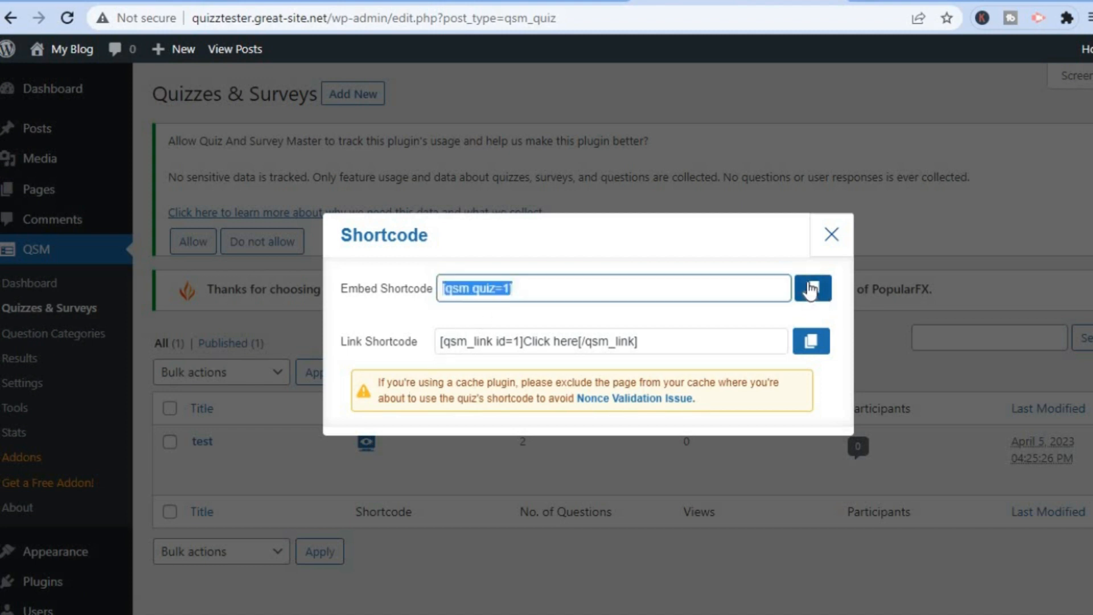
click(831, 234)
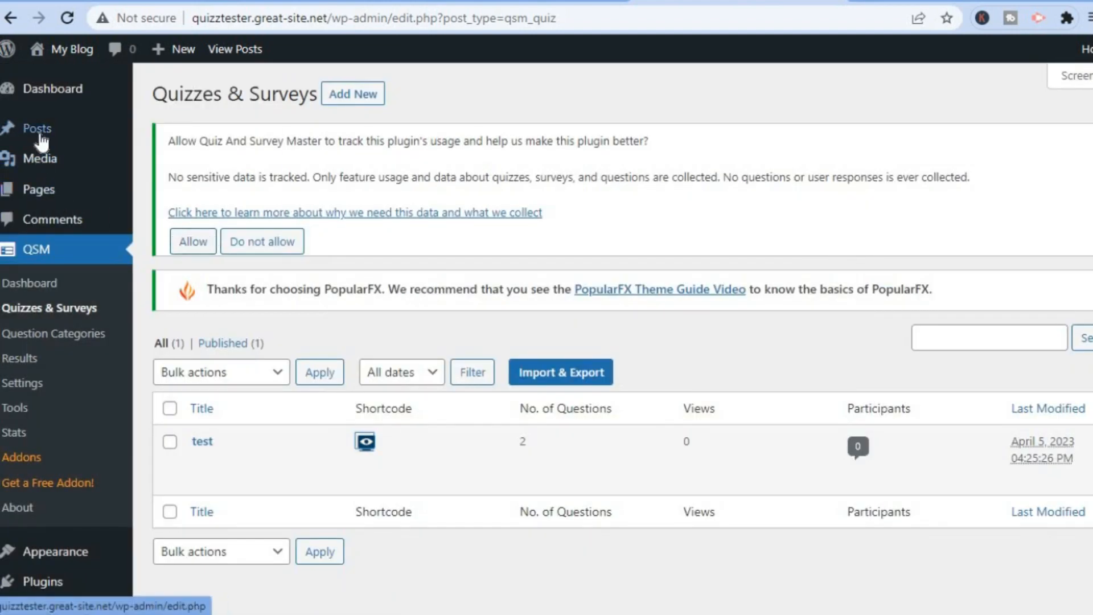
mouse_move(41, 139)
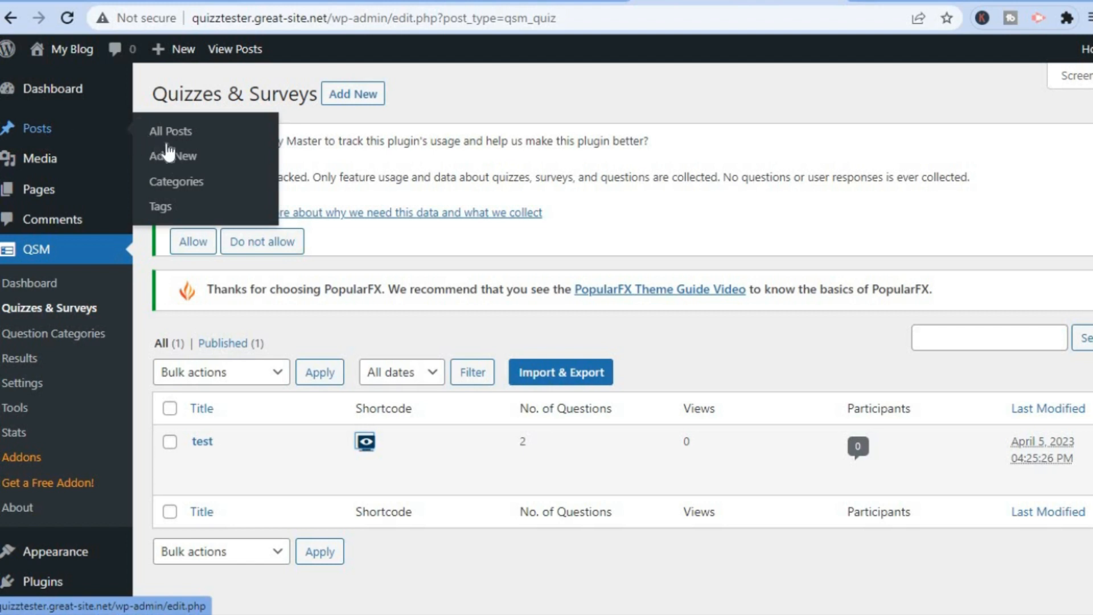
Start a new post titled 'Quiz' and paste the [qsm quiz=1] shortcode into its body
click(173, 162)
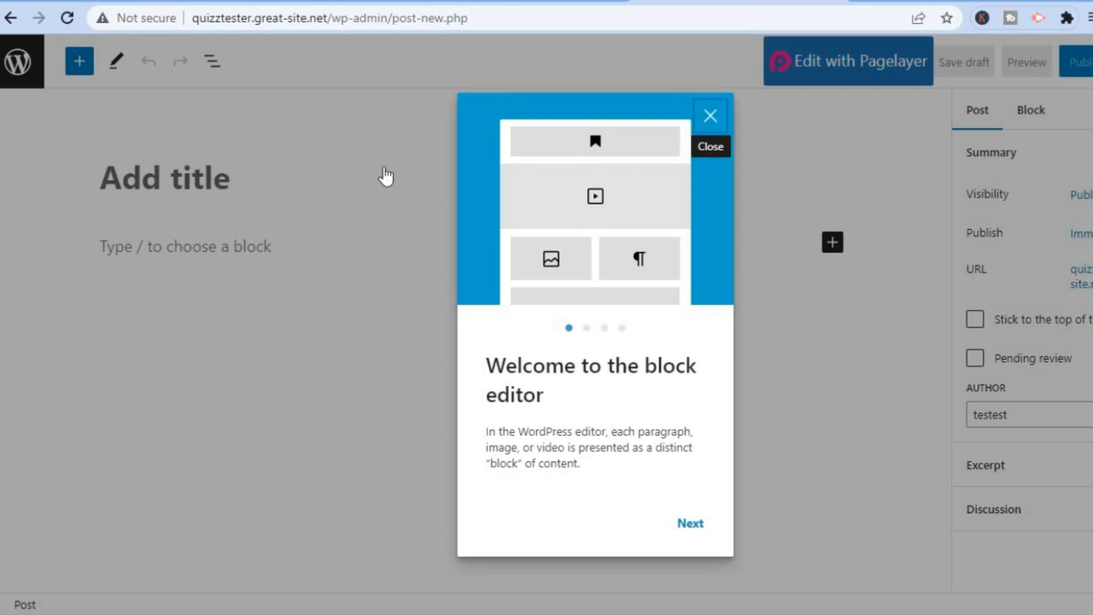
click(288, 171)
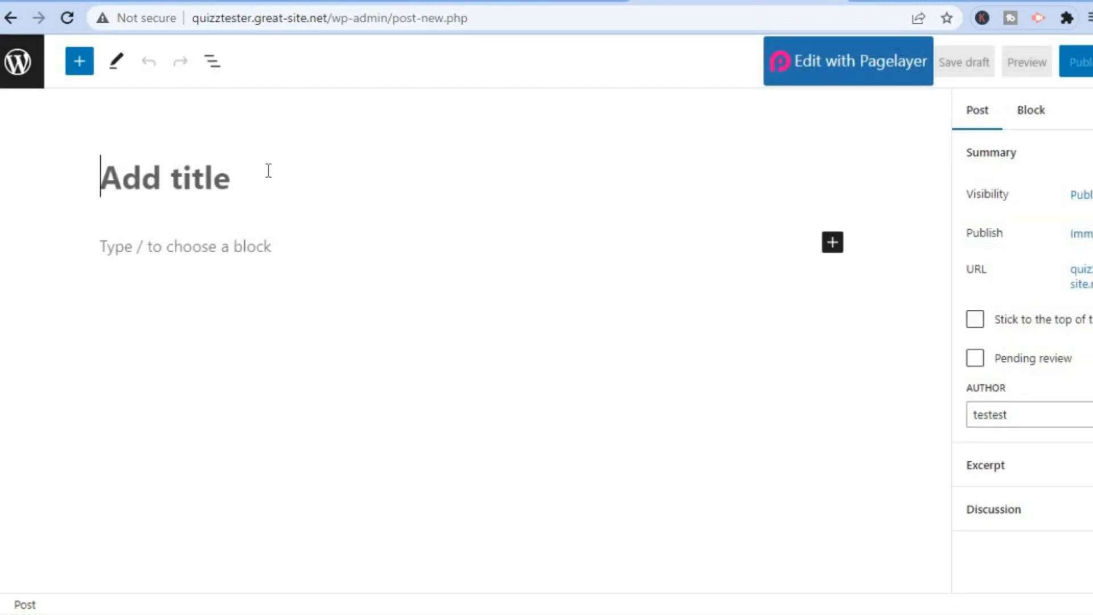
text(Qui)
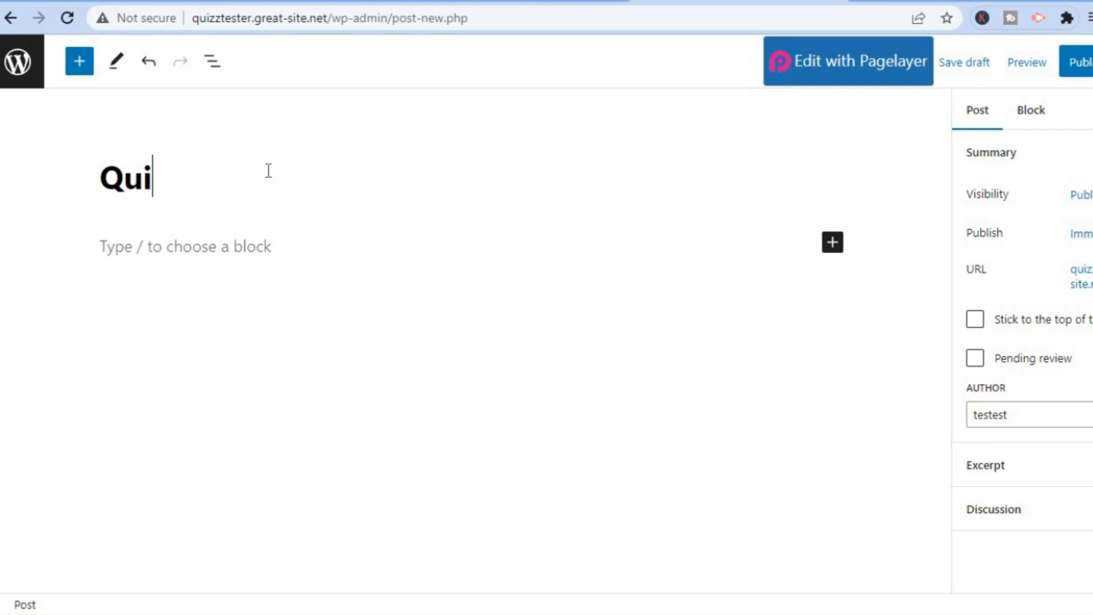
text(zz)
click(245, 252)
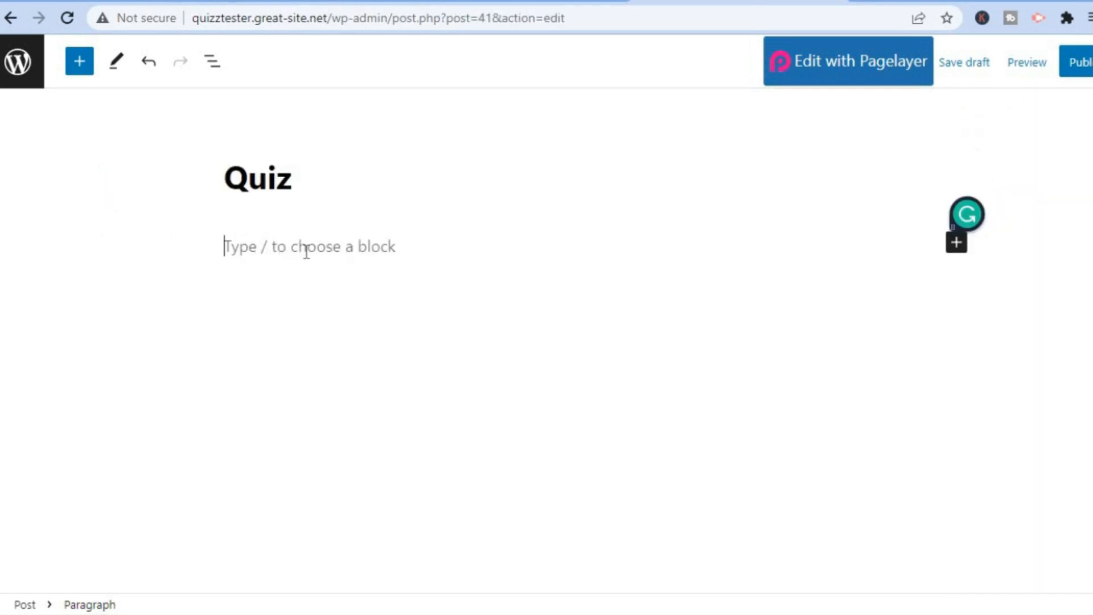
right_click(306, 251)
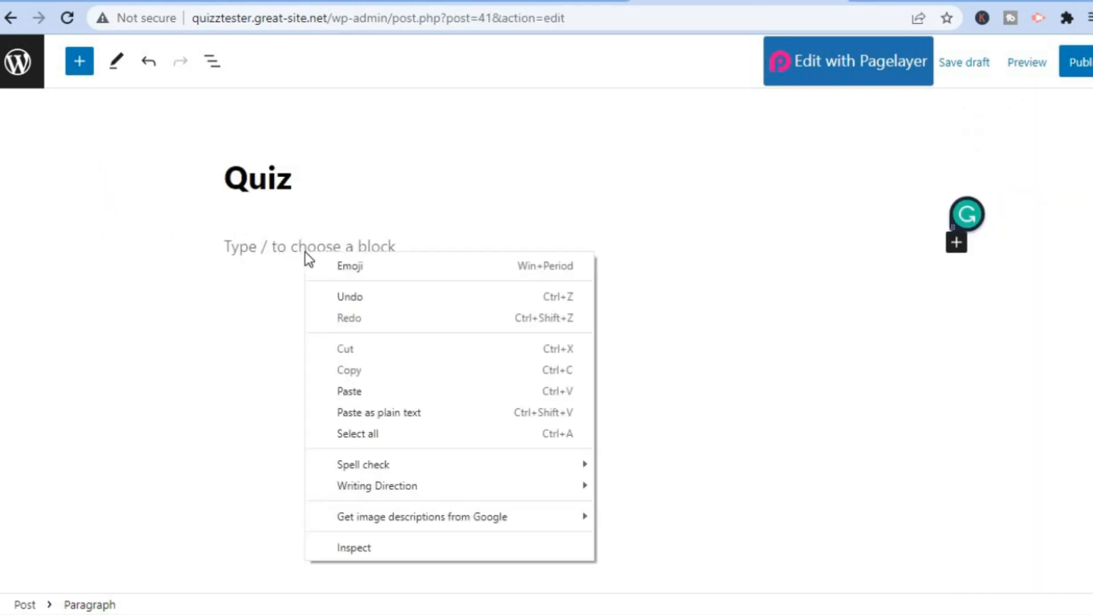
click(366, 388)
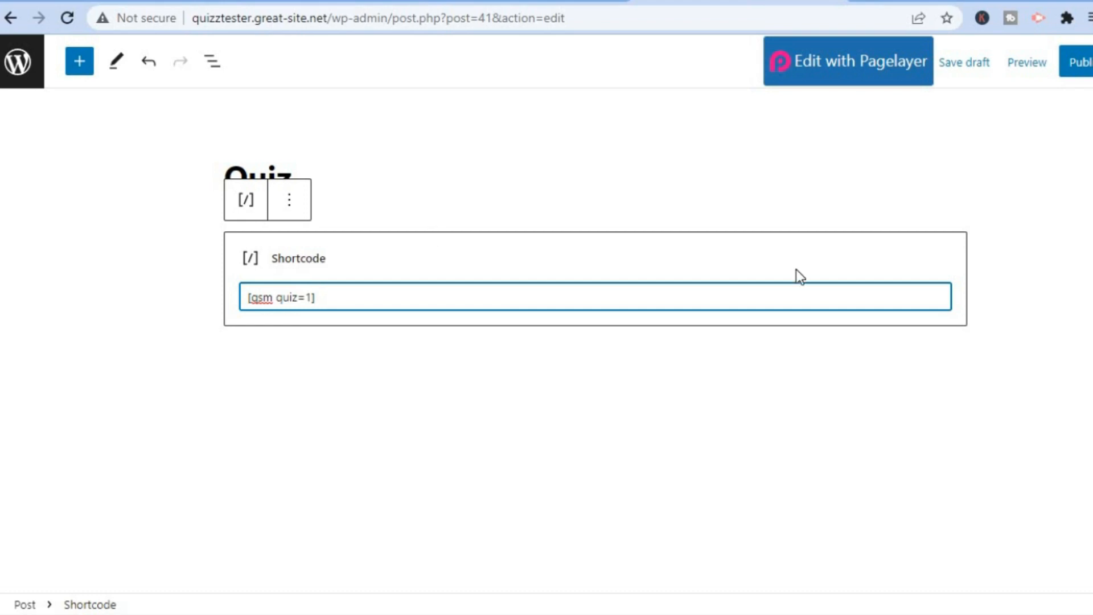
Preview the Quiz post in a new tab, choose 'jason' and submit the quiz
click(1029, 64)
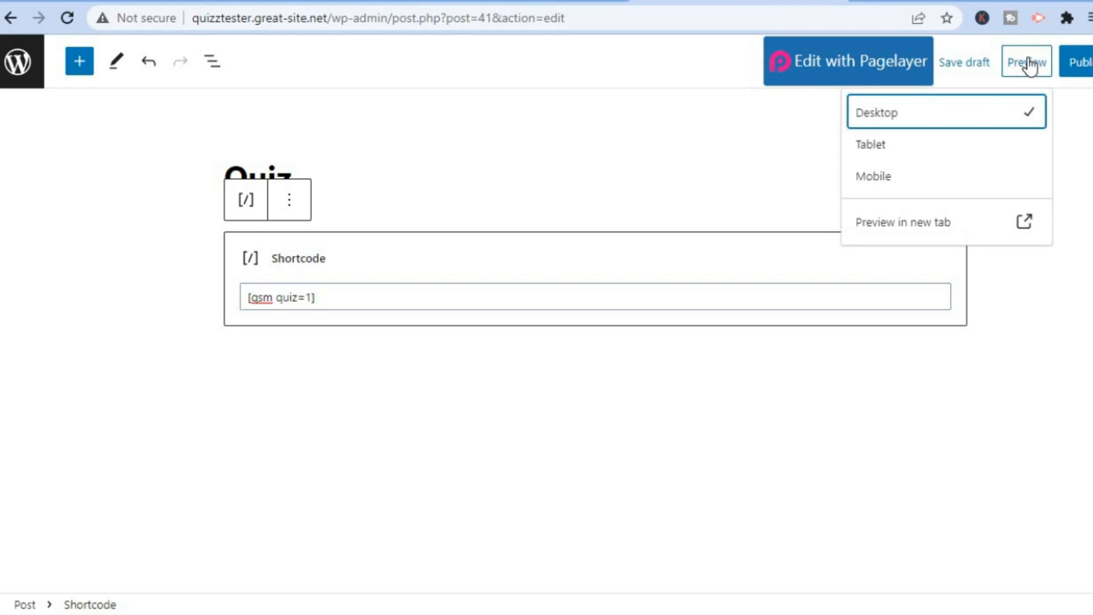
click(922, 223)
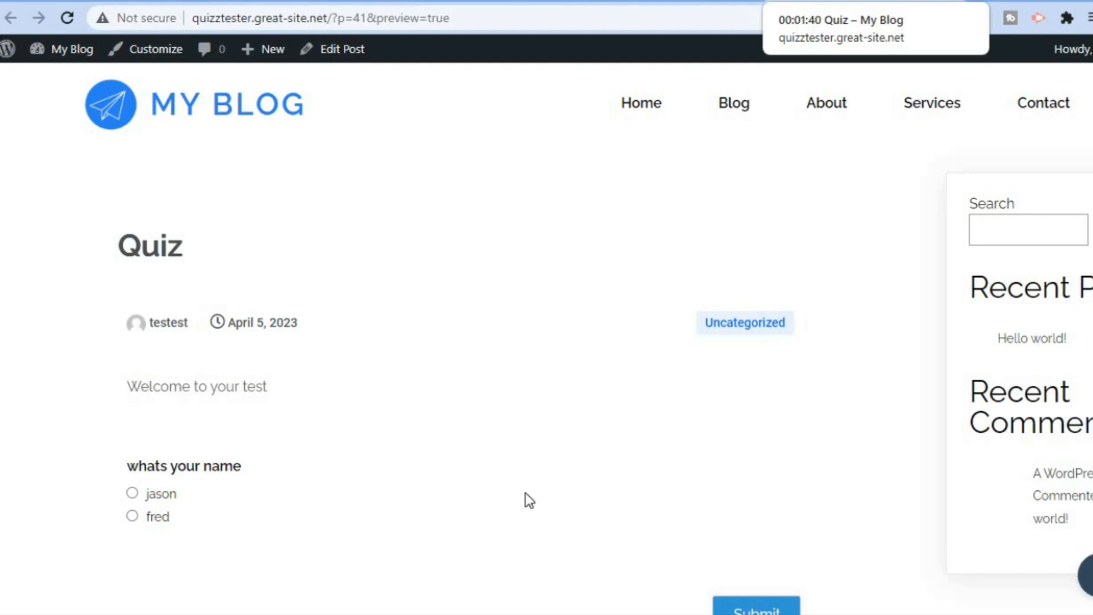
click(131, 494)
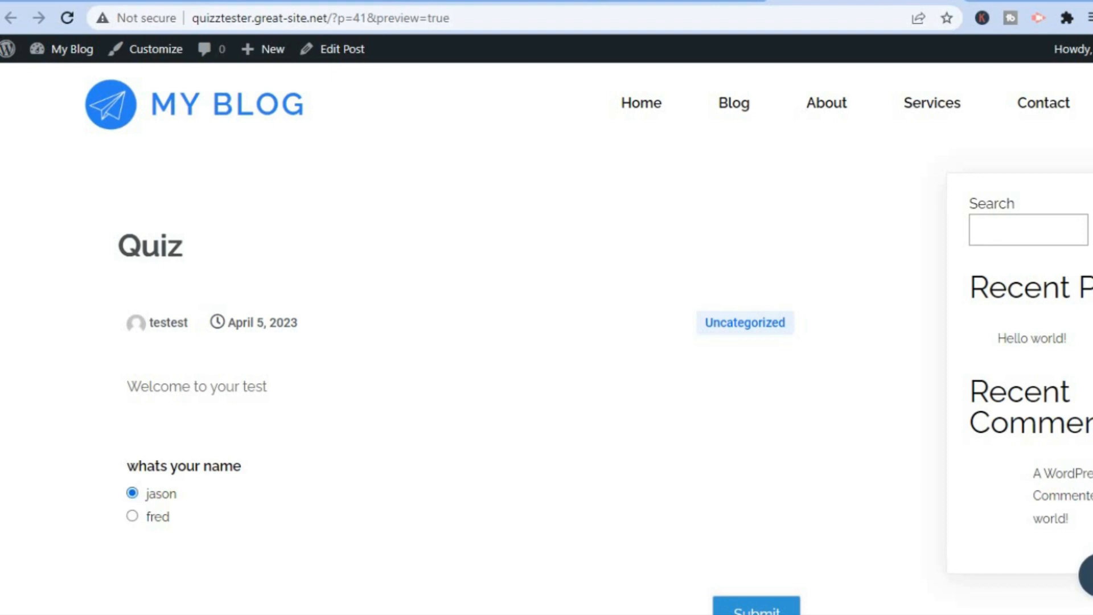
scroll(769, 371, down, 4)
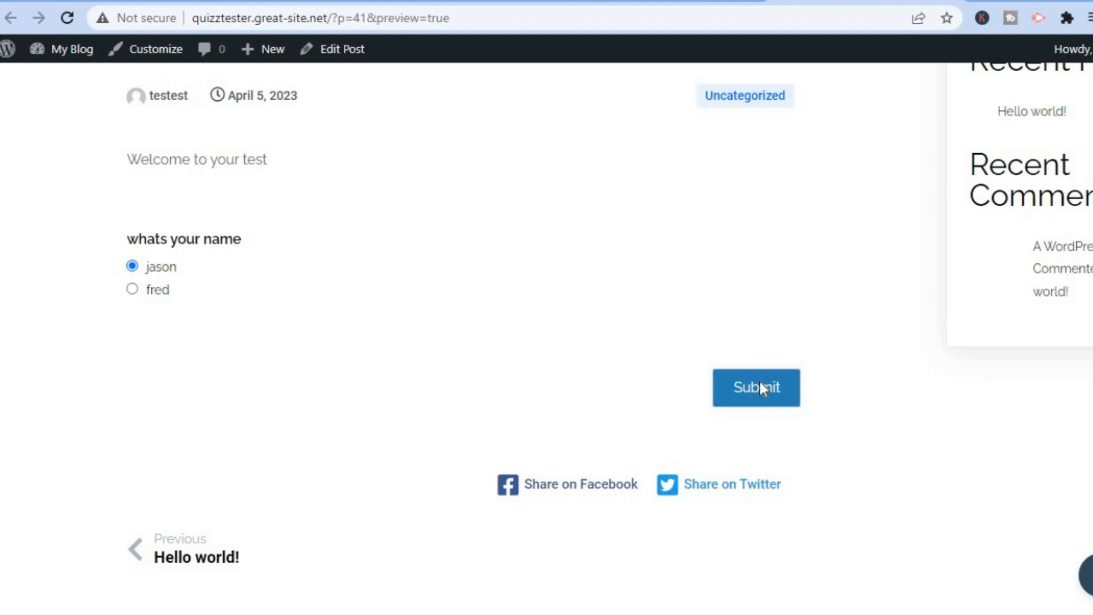
click(760, 387)
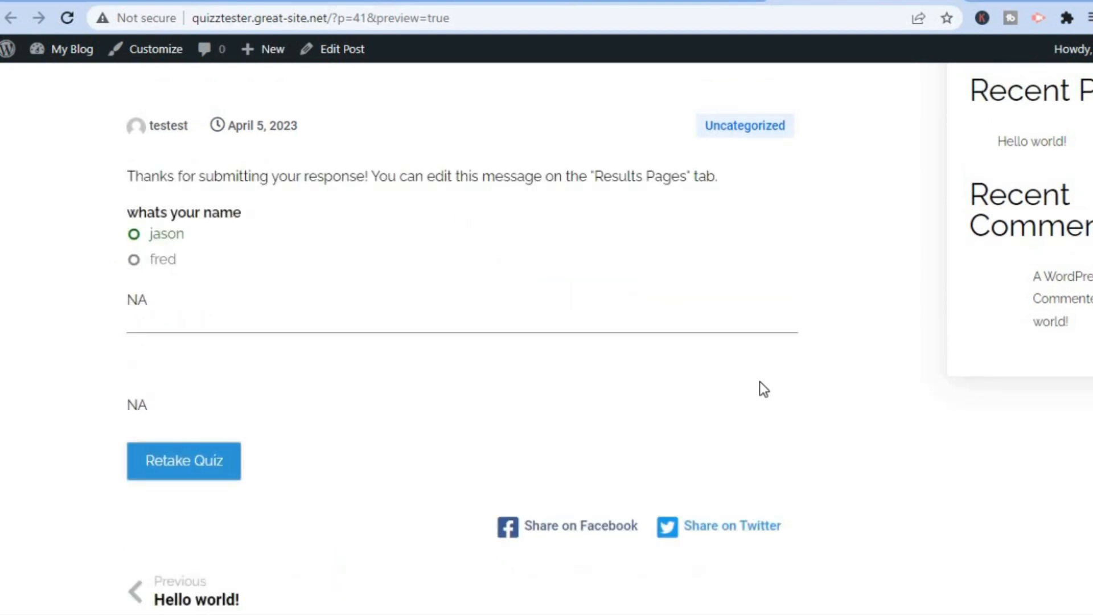